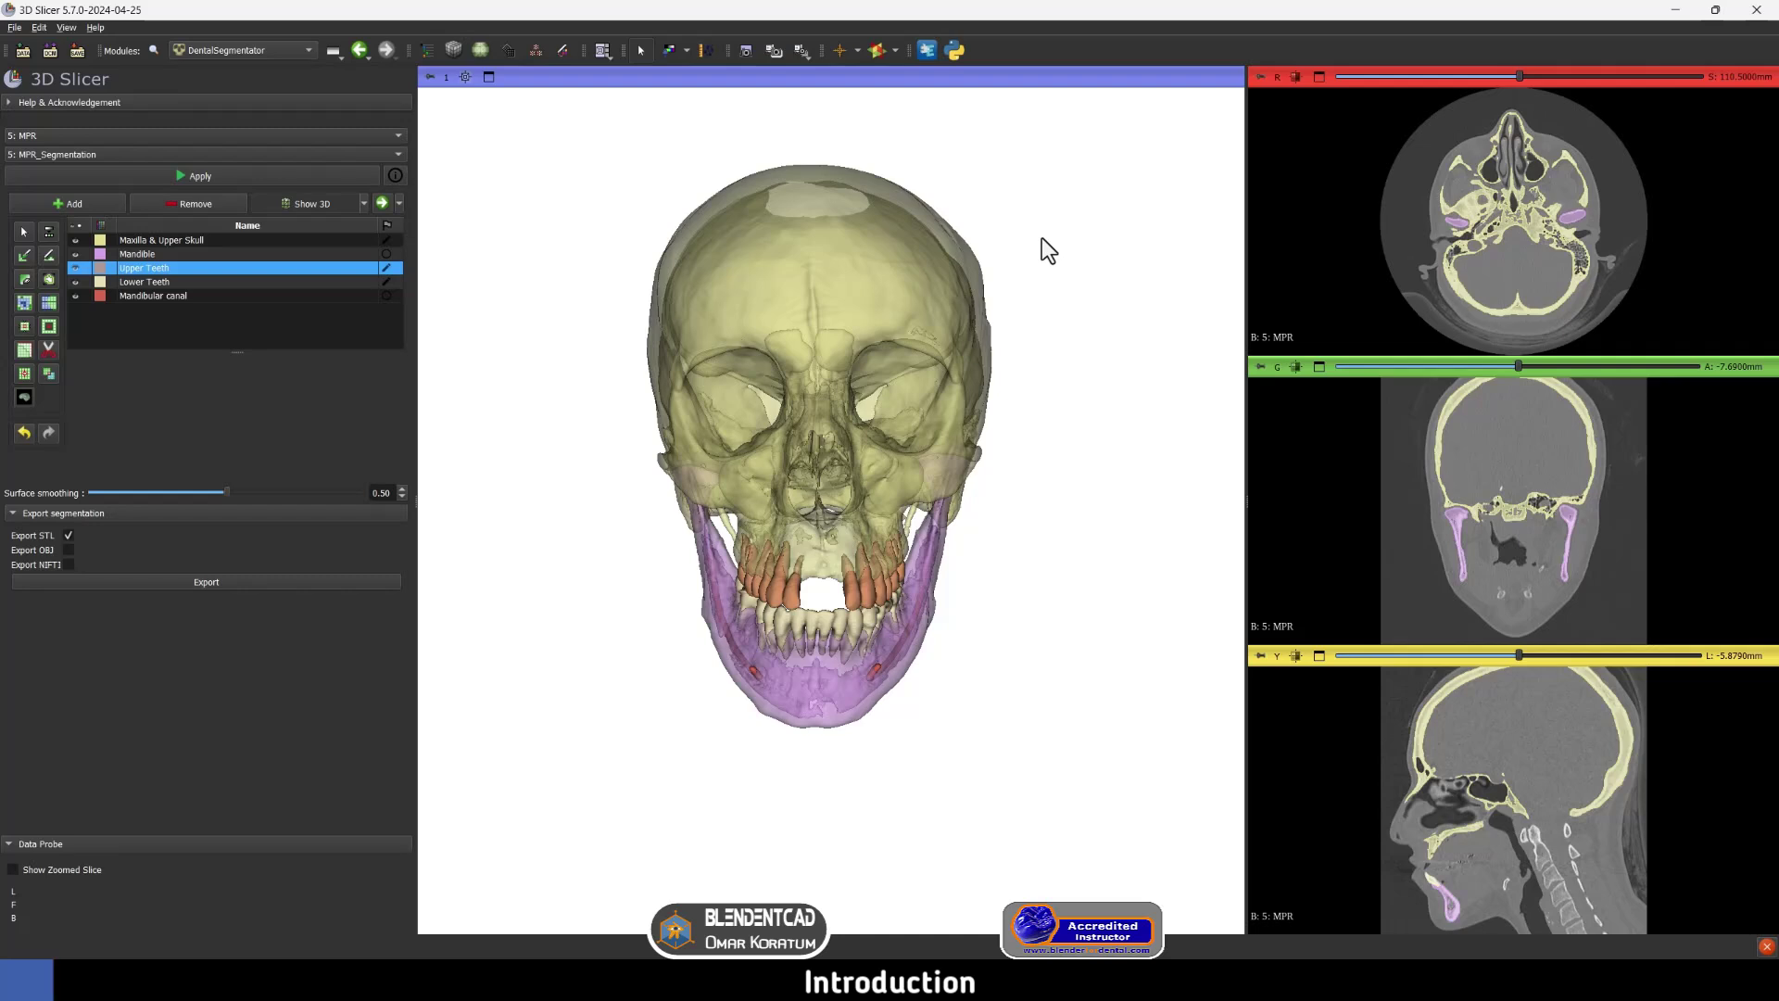
Step: Toggle the visibility of the Upper Teeth, Lower Teeth and Maxilla & Upper Skull segments to inspect them separately in the 3D view
{"action": "left_click", "coordinate": [78, 267]}
{"action": "left_click", "coordinate": [78, 266]}
{"action": "left_click", "coordinate": [76, 284]}
{"action": "left_click", "coordinate": [74, 238]}
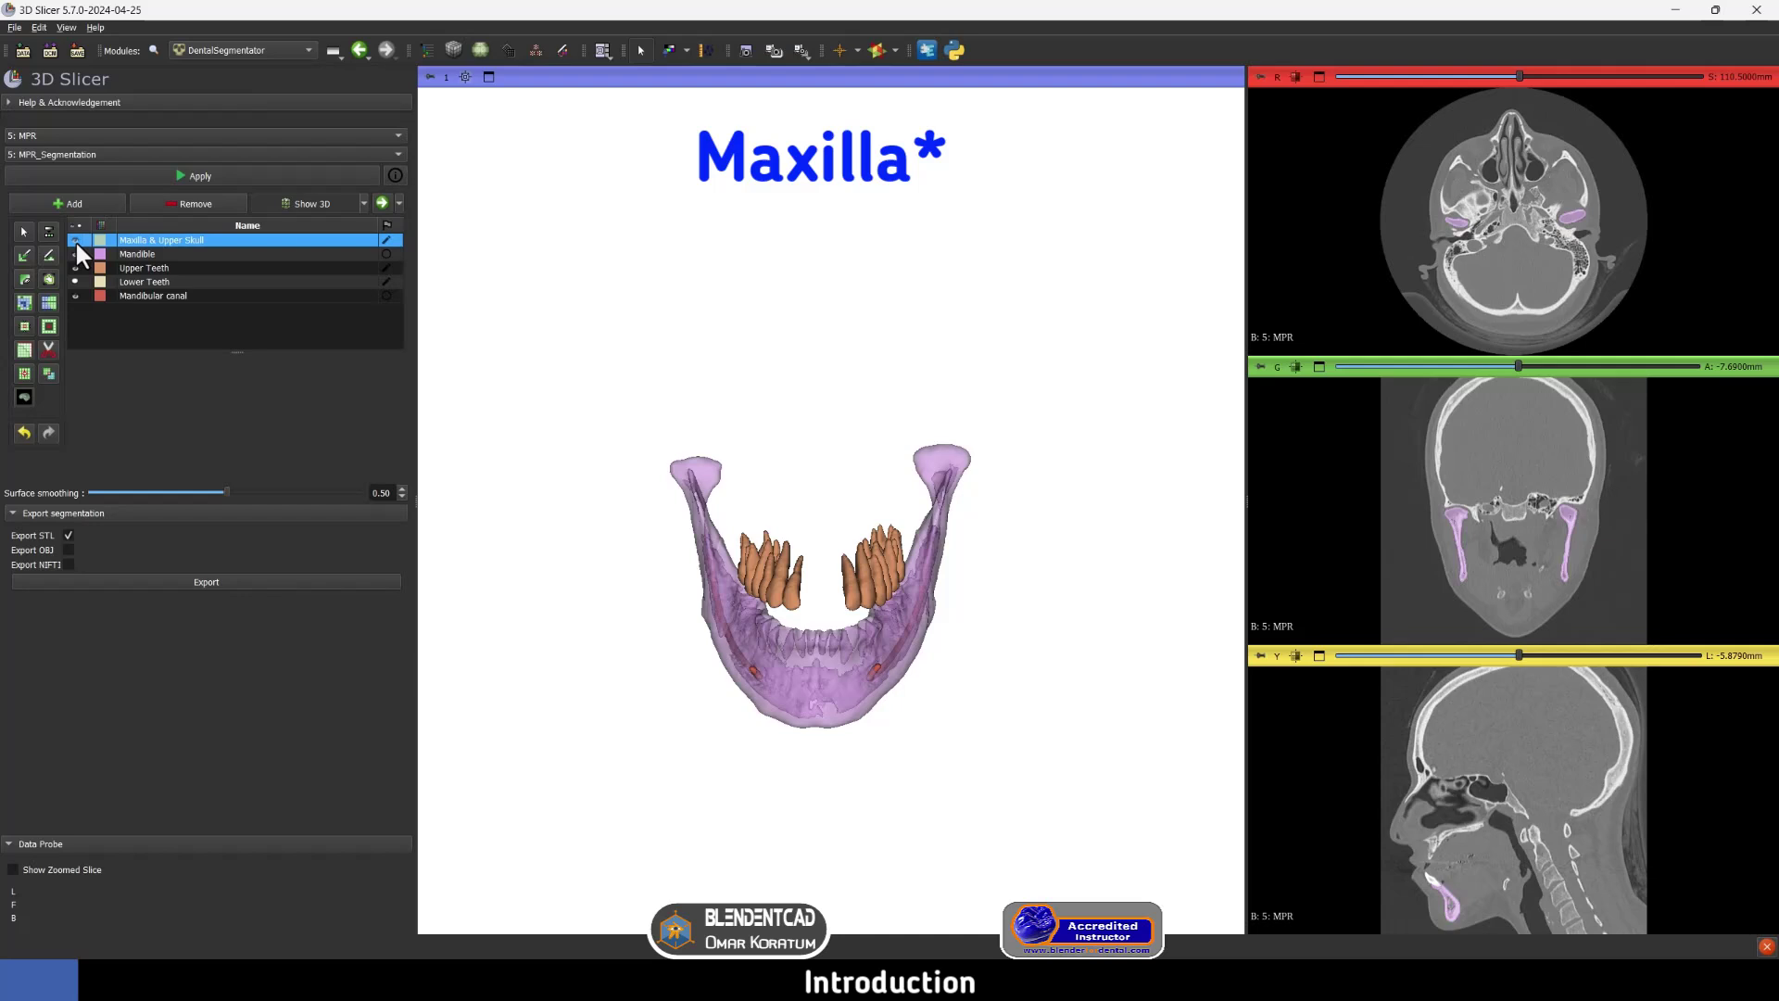
{"action": "left_click", "coordinate": [75, 240]}
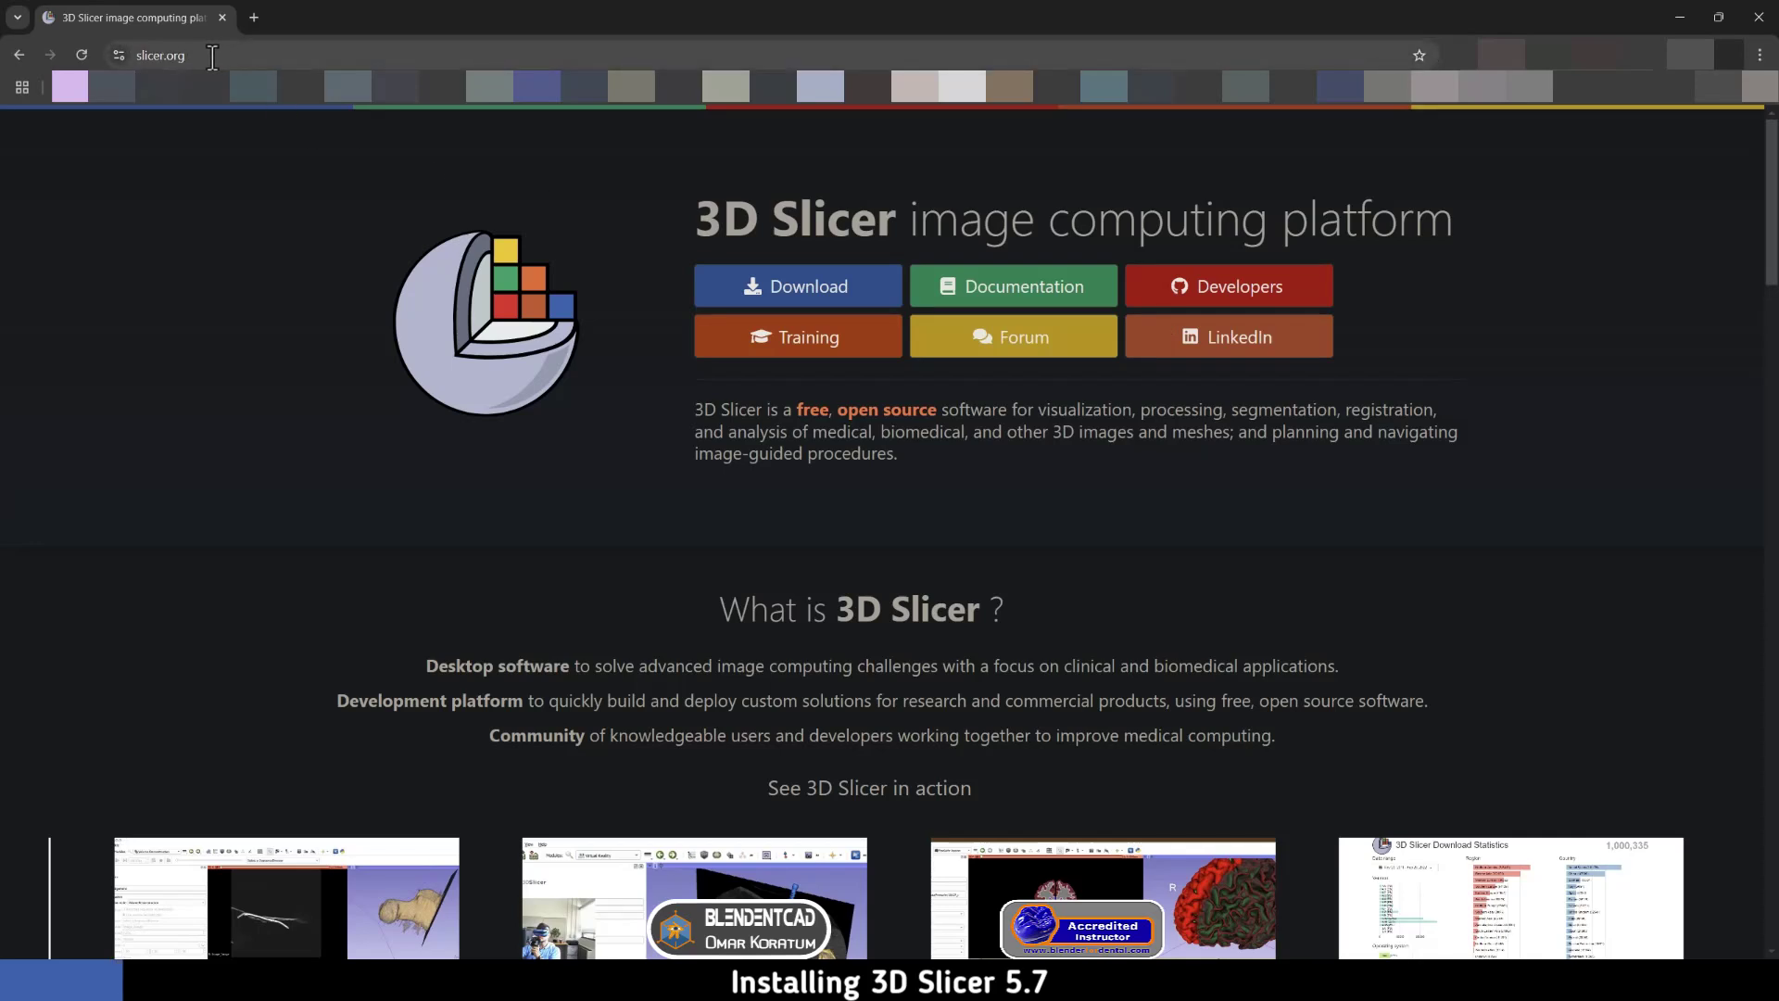
Step: In the web browser, open the 3D Slicer download page, and look through the Guide Designer video tutorials page on blenderfordental.com
{"action": "left_click", "coordinate": [742, 302]}
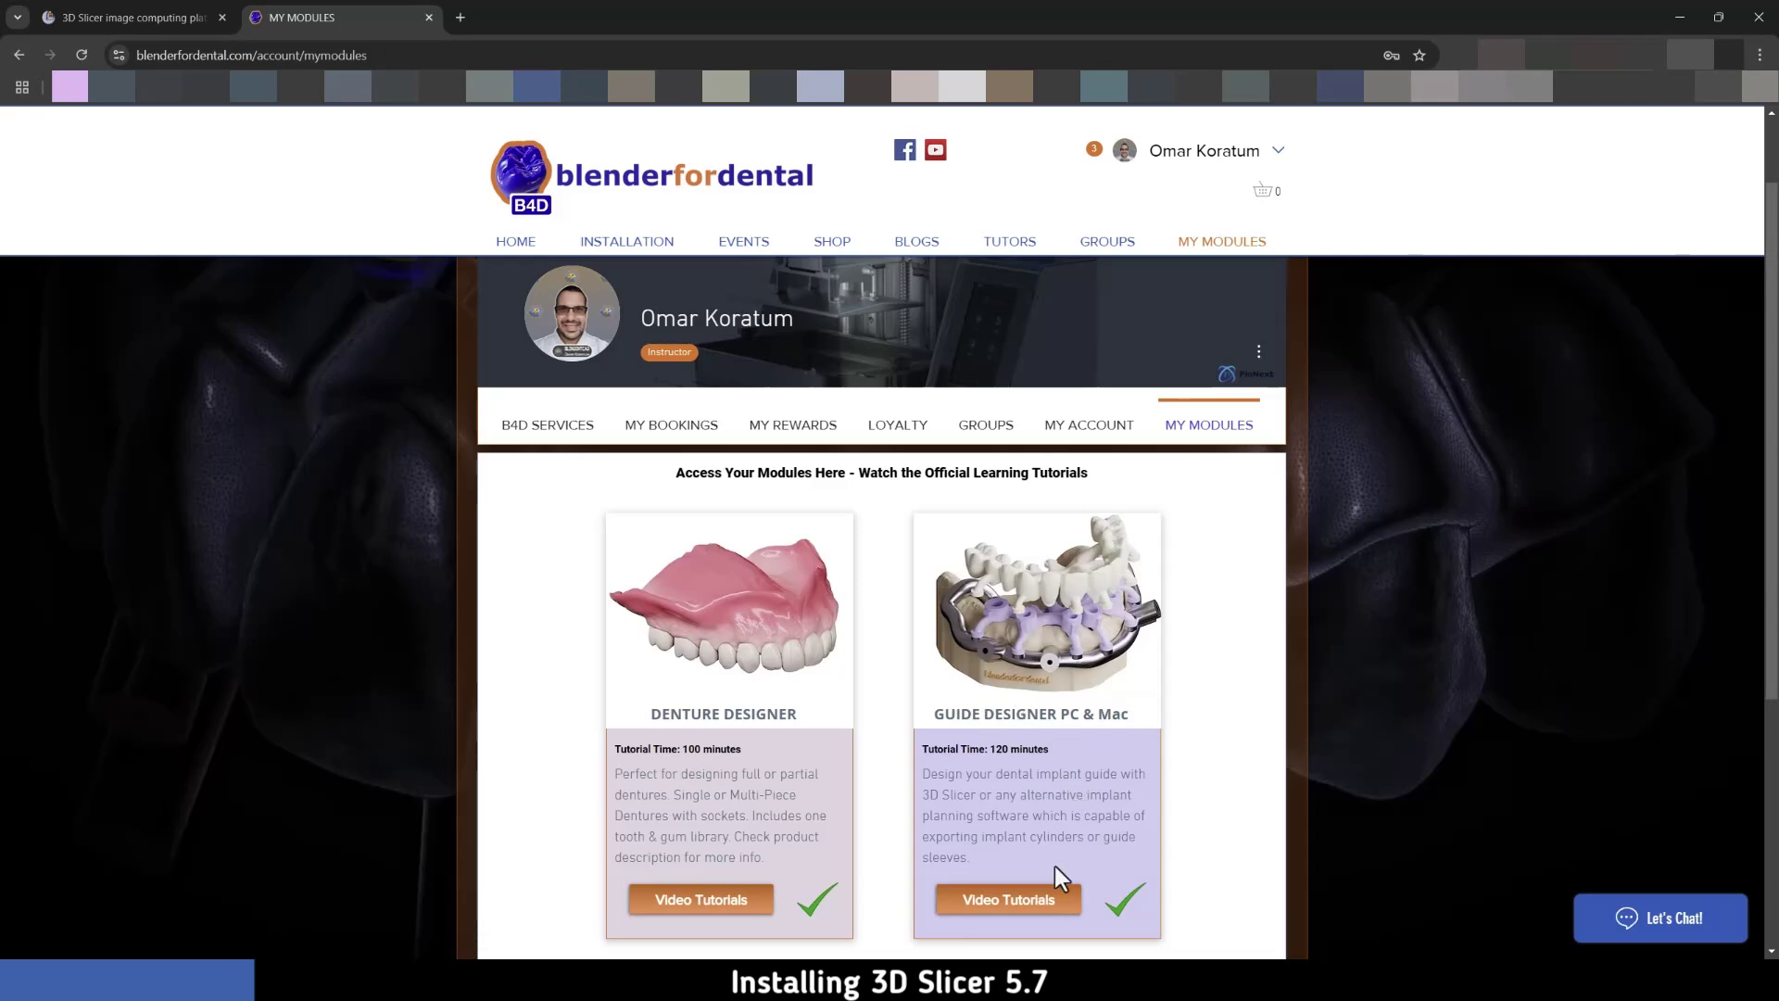
{"action": "left_click", "coordinate": [1010, 899]}
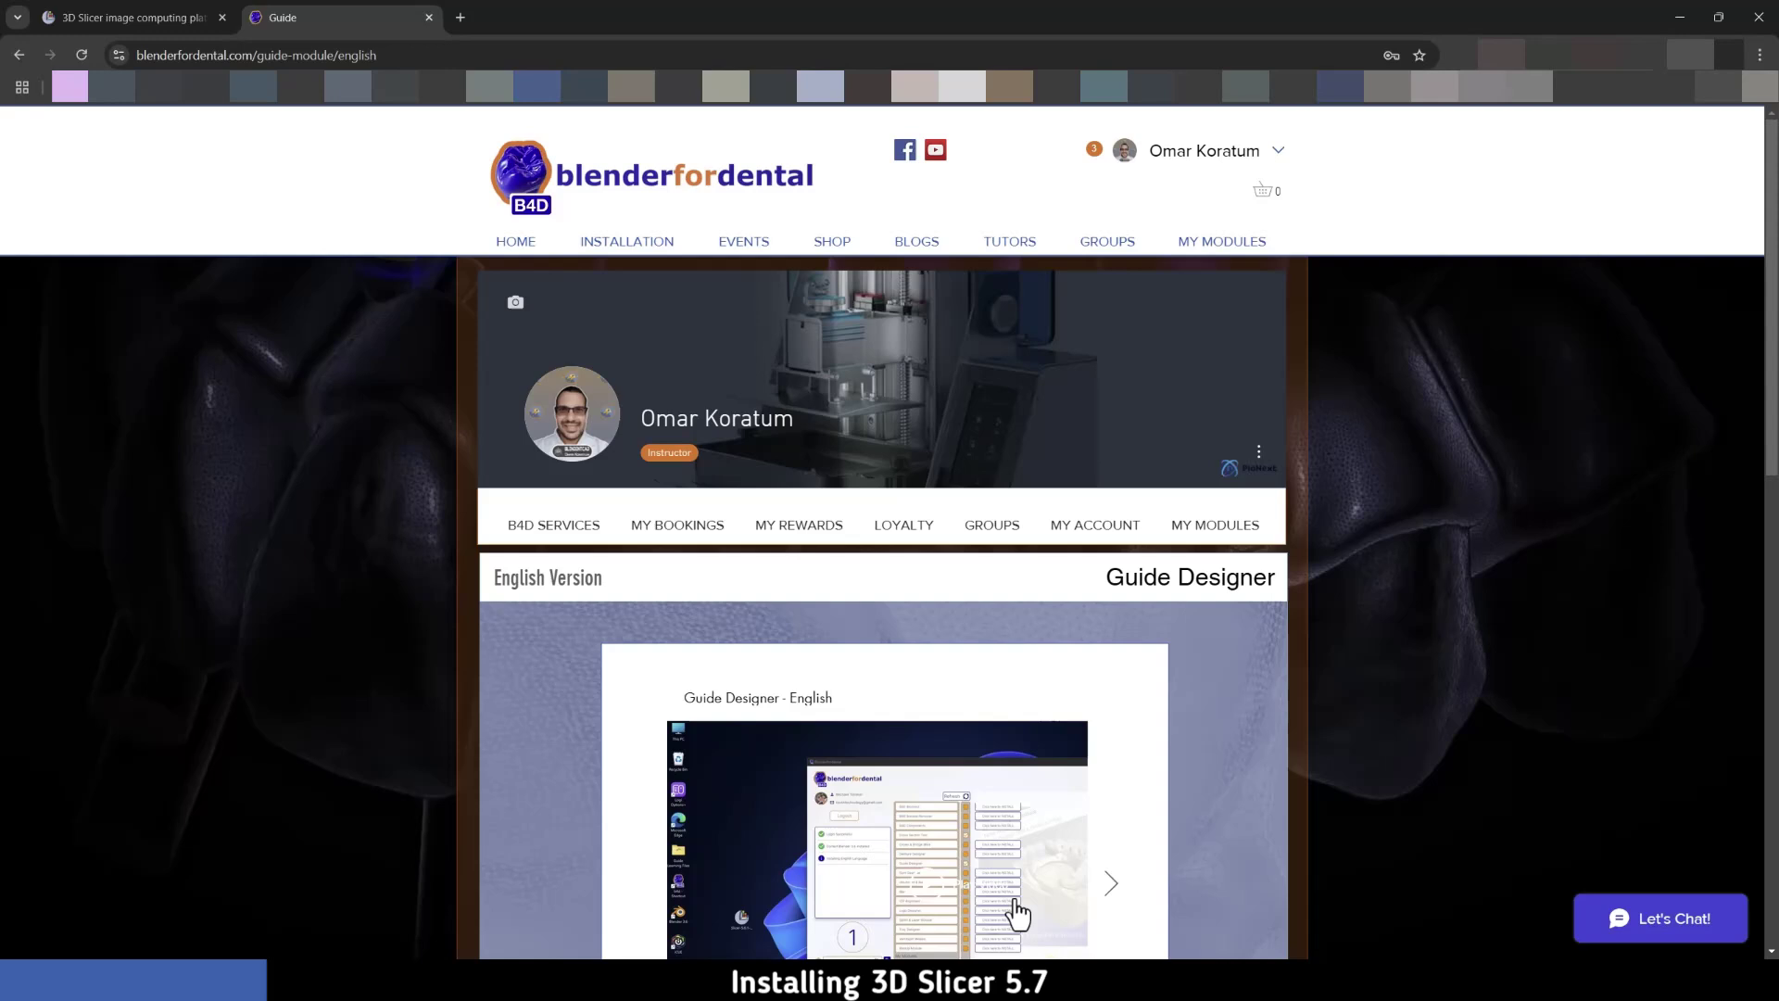
{"action": "scroll", "coordinate": [919, 775], "scroll_direction": "down", "scroll_amount": 4}
{"action": "scroll", "coordinate": [917, 777], "scroll_direction": "down", "scroll_amount": 7}
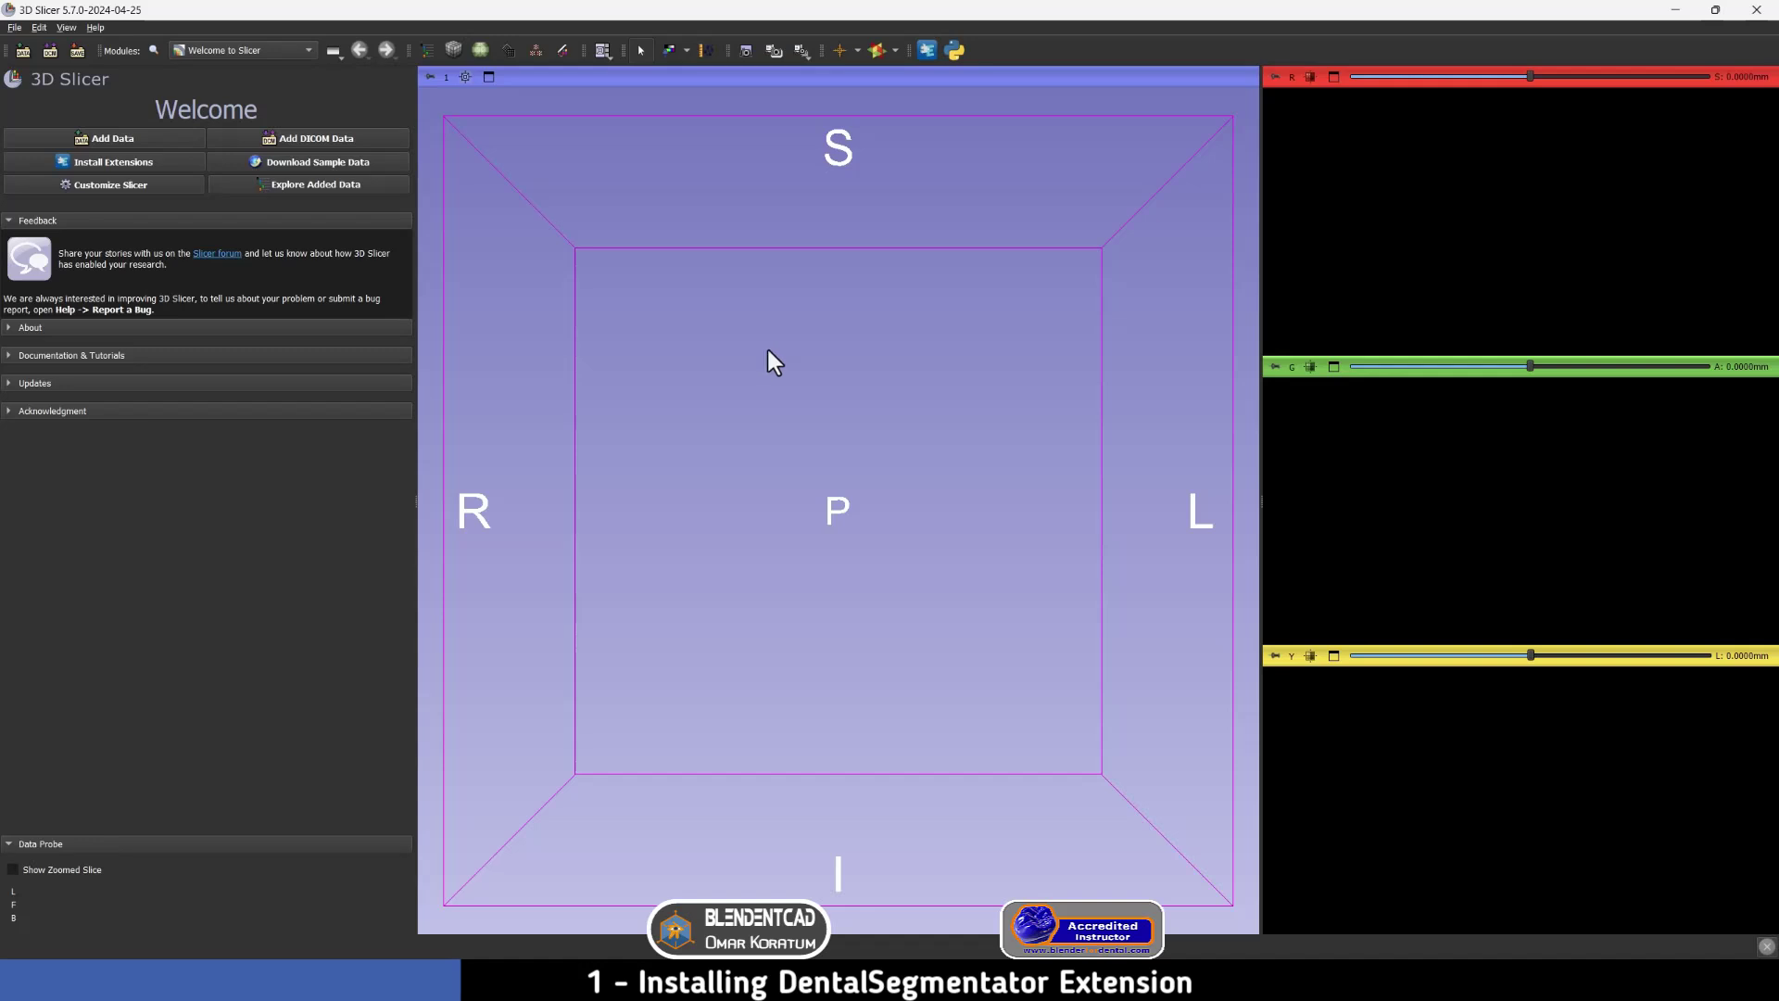
Step: In 3D Slicer, search the Extensions Manager for "denta" and install the DentalSegmentator extension
{"action": "left_click", "coordinate": [61, 27]}
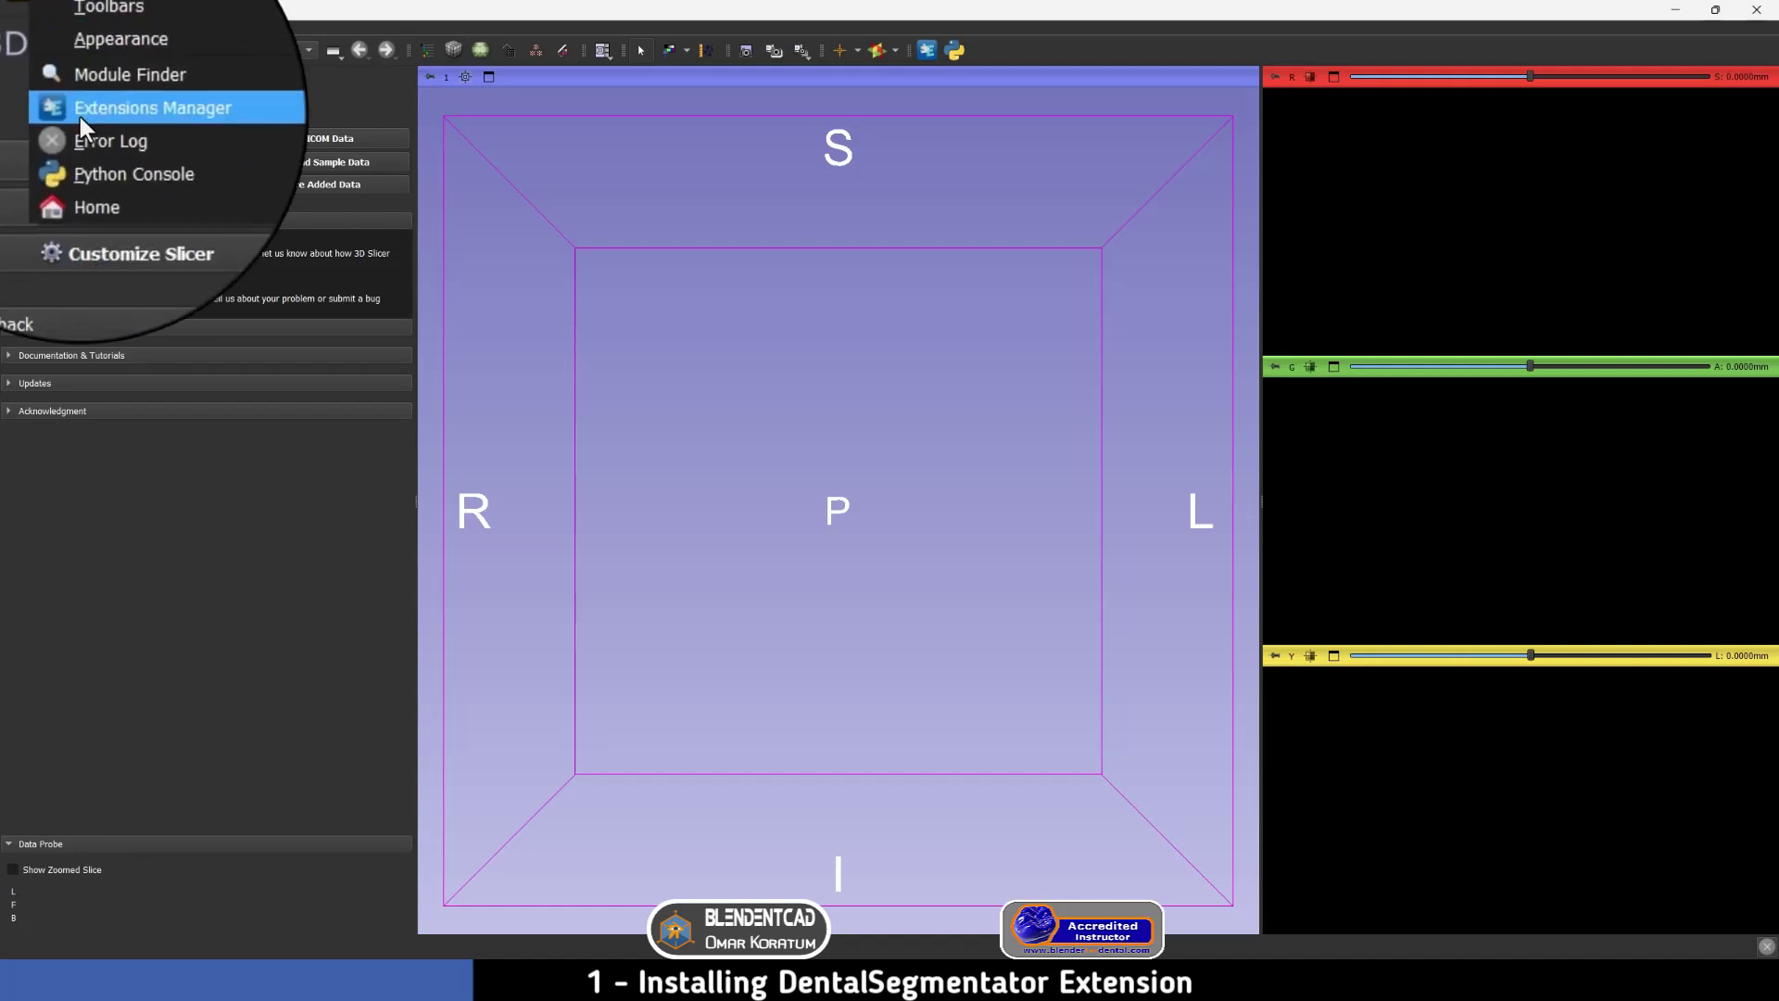
{"action": "left_click", "coordinate": [100, 115]}
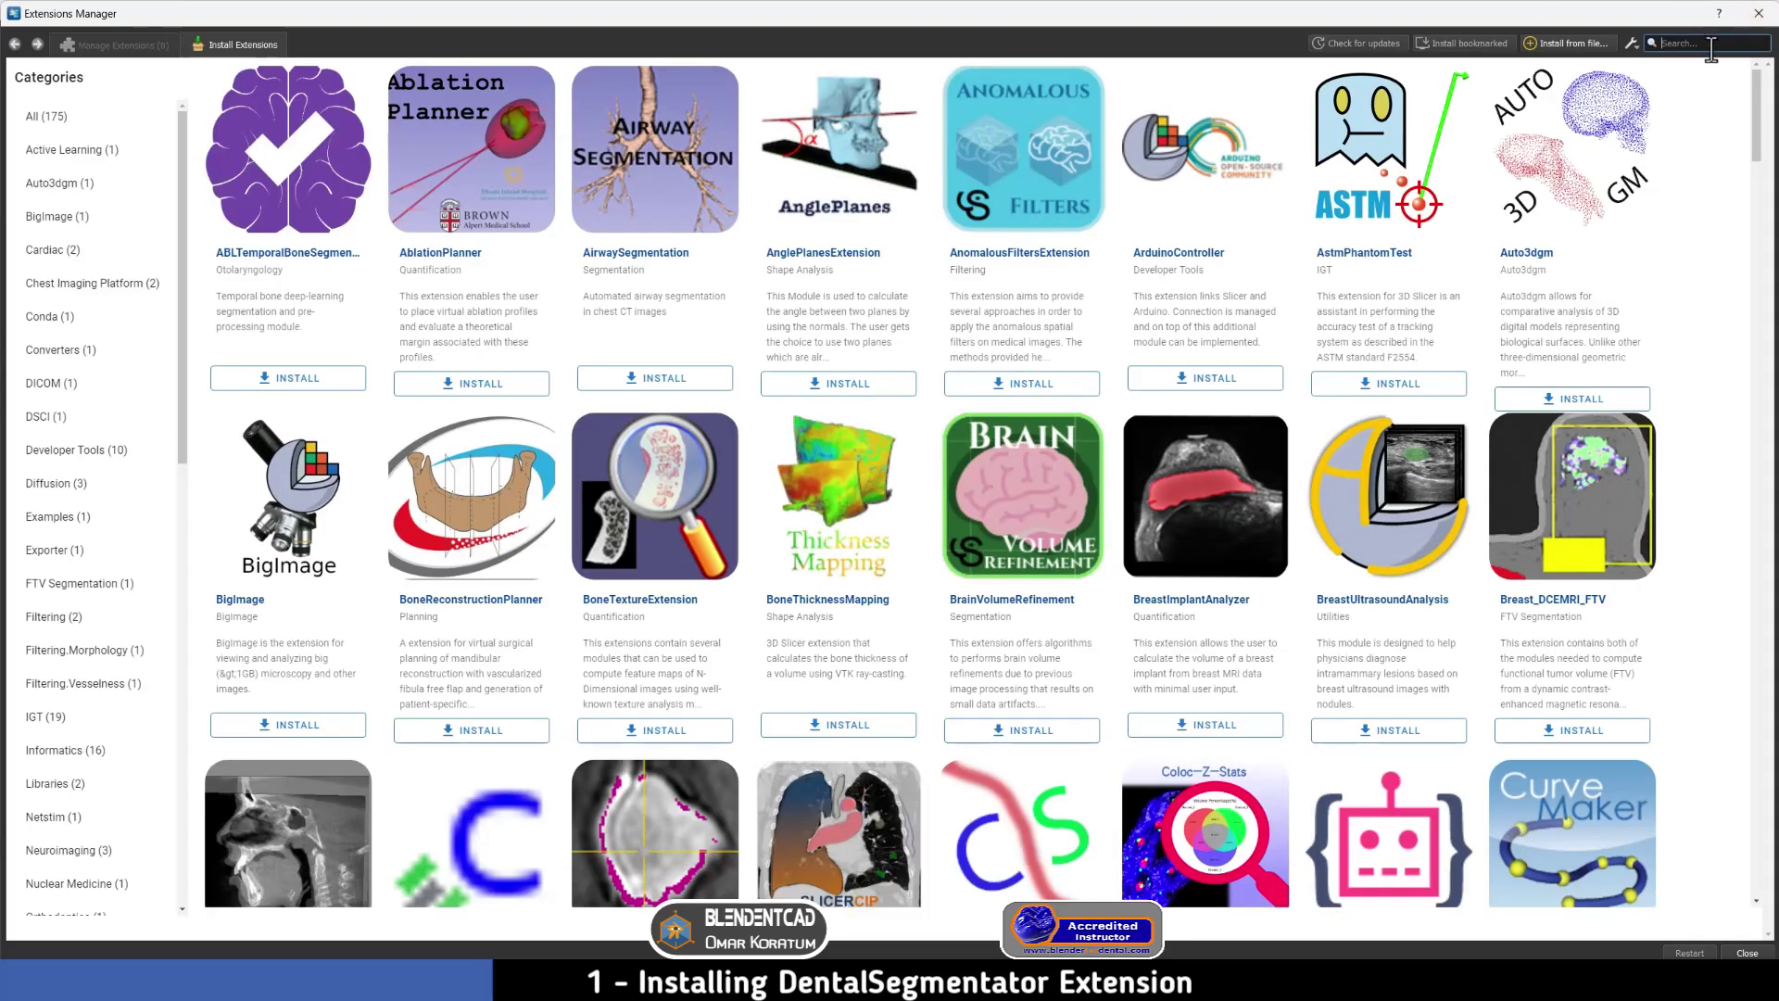
{"action": "type", "text": "denta"}
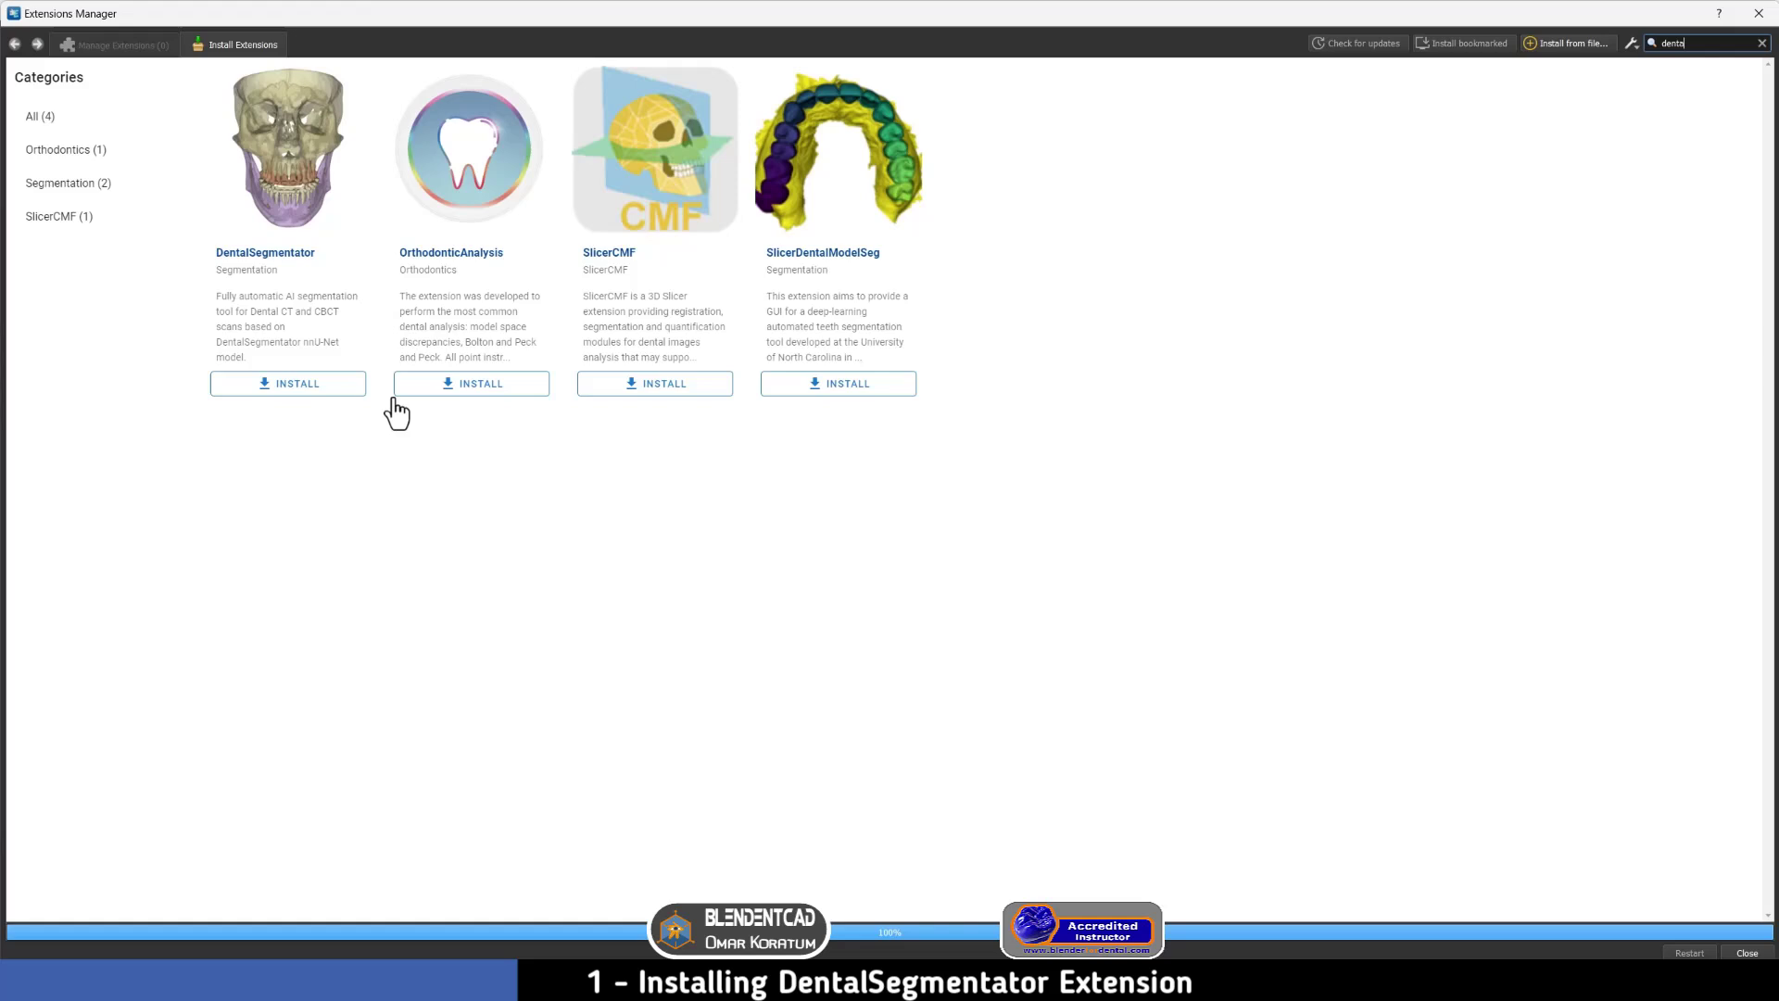
{"action": "left_click", "coordinate": [286, 388]}
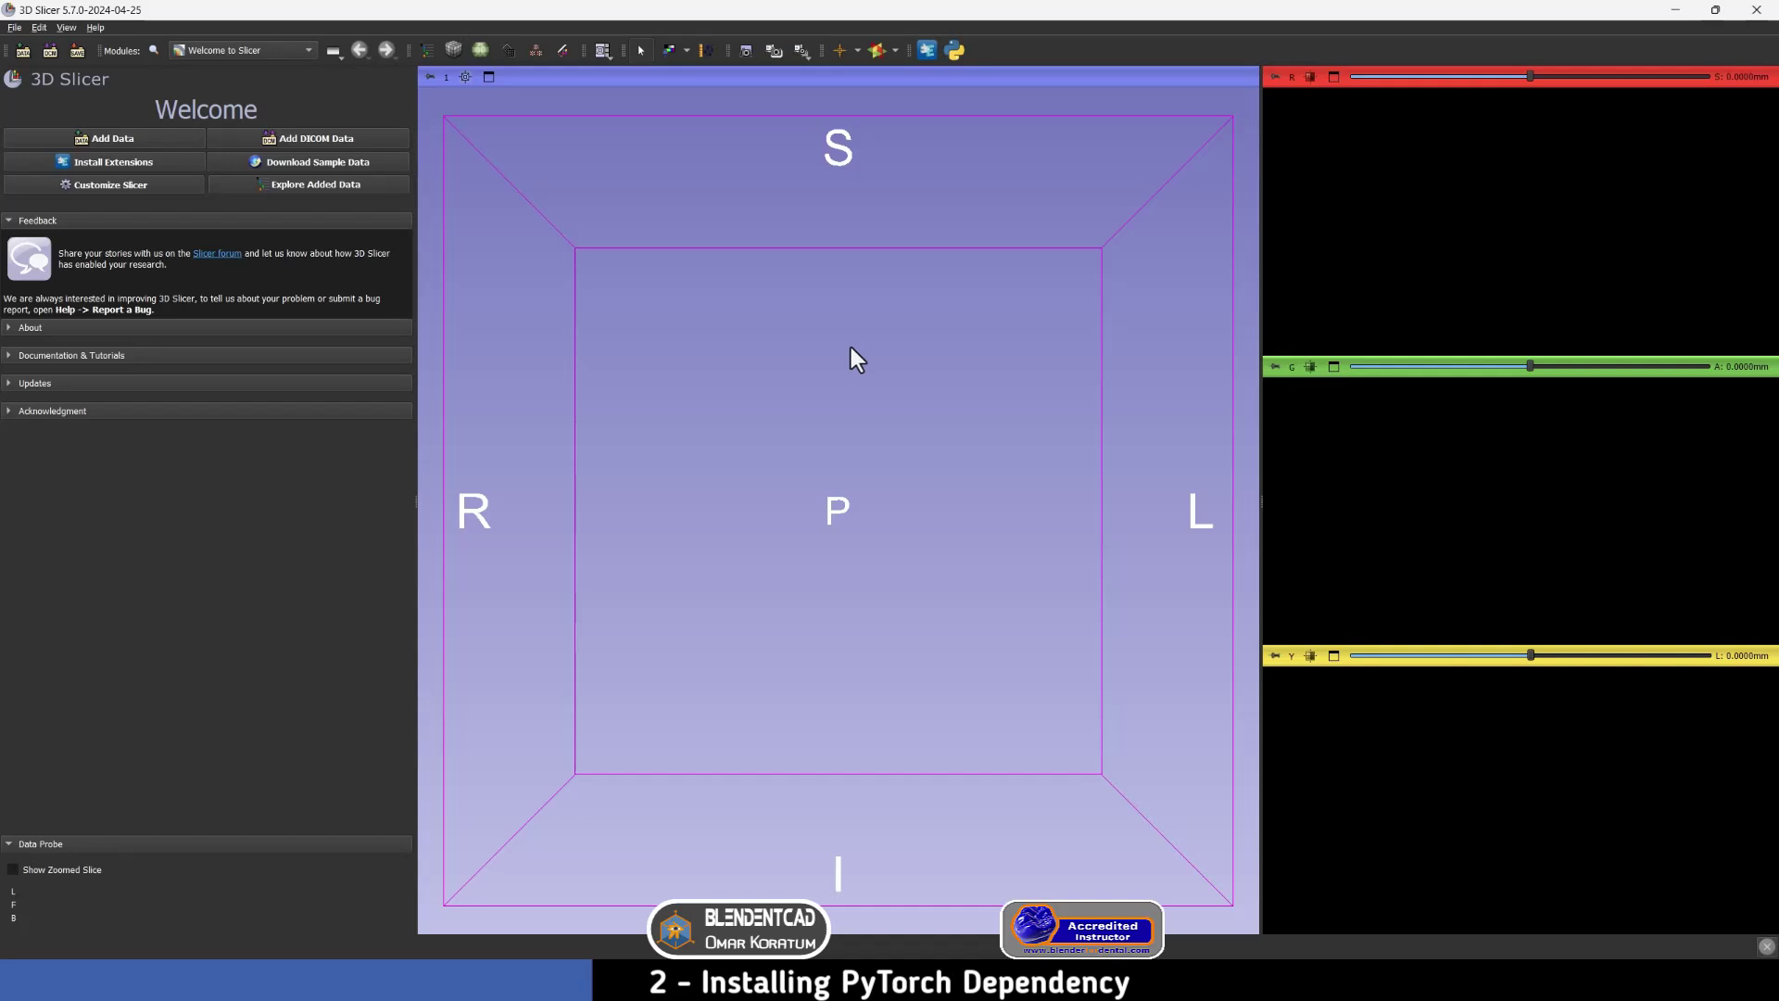
Step: Find the PyTorch Utils module by searching "pyt", switch to it and install PyTorch with the automatic computation backend
{"action": "left_click", "coordinate": [153, 53]}
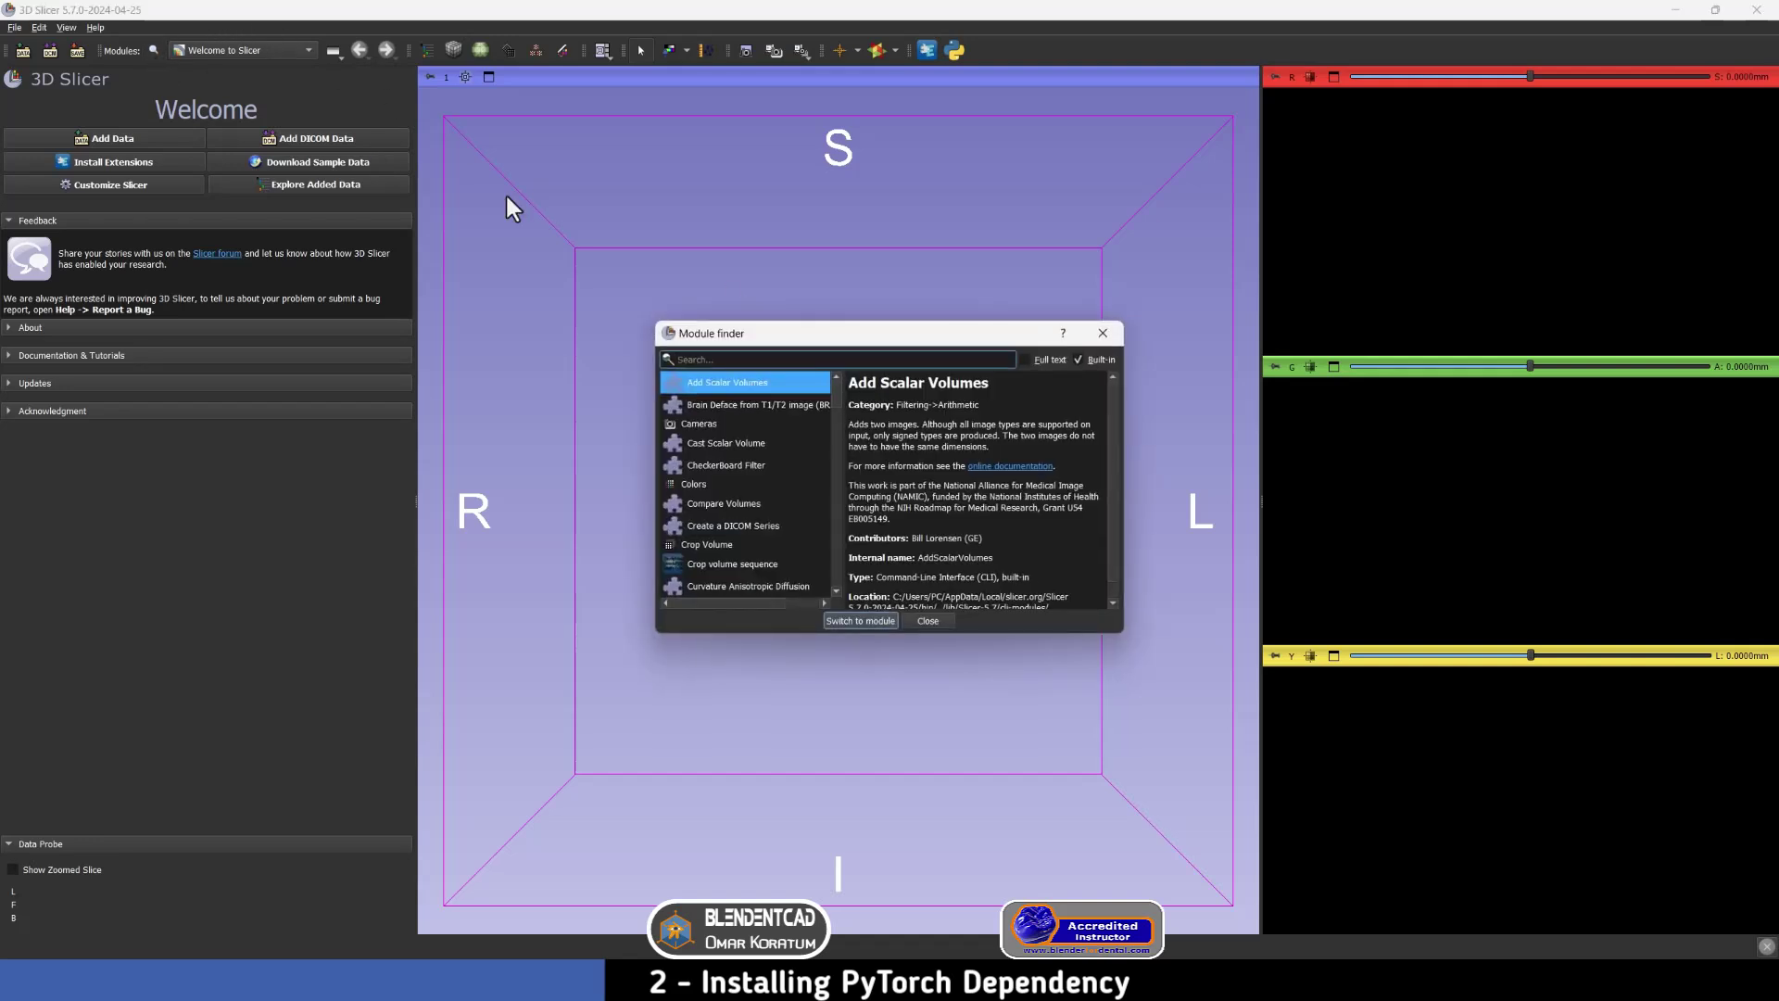
{"action": "type", "text": "pyt"}
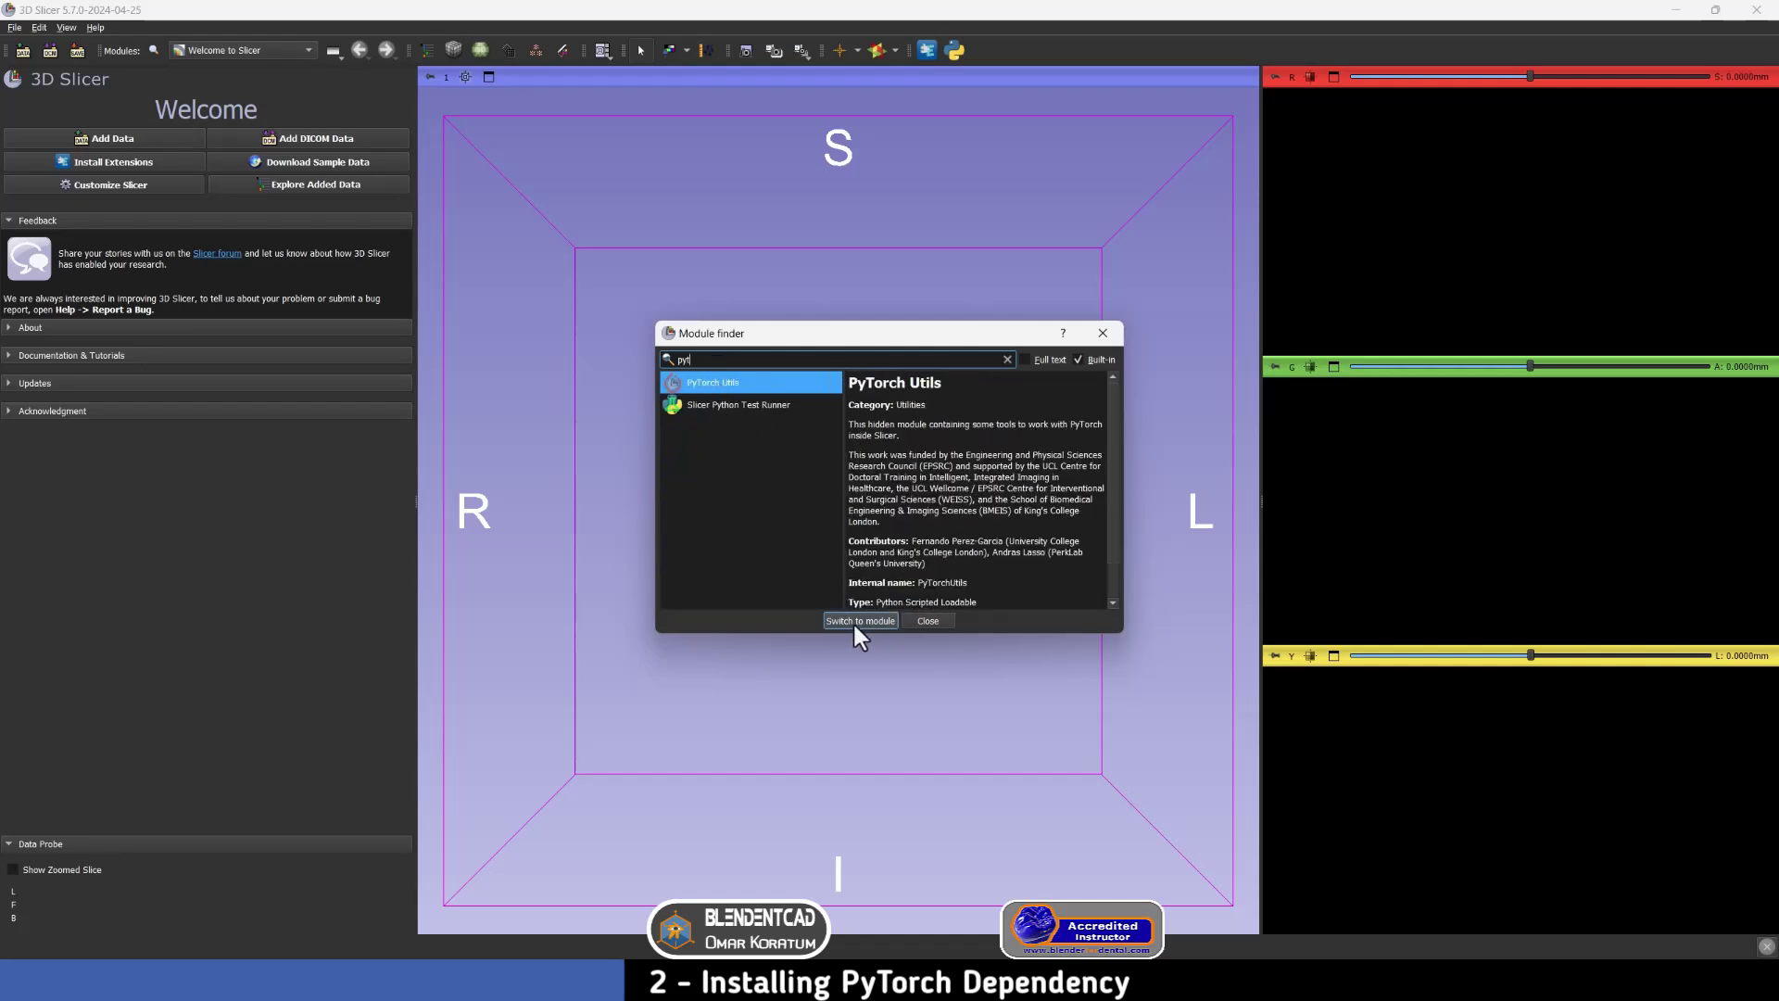
{"action": "left_click", "coordinate": [859, 621]}
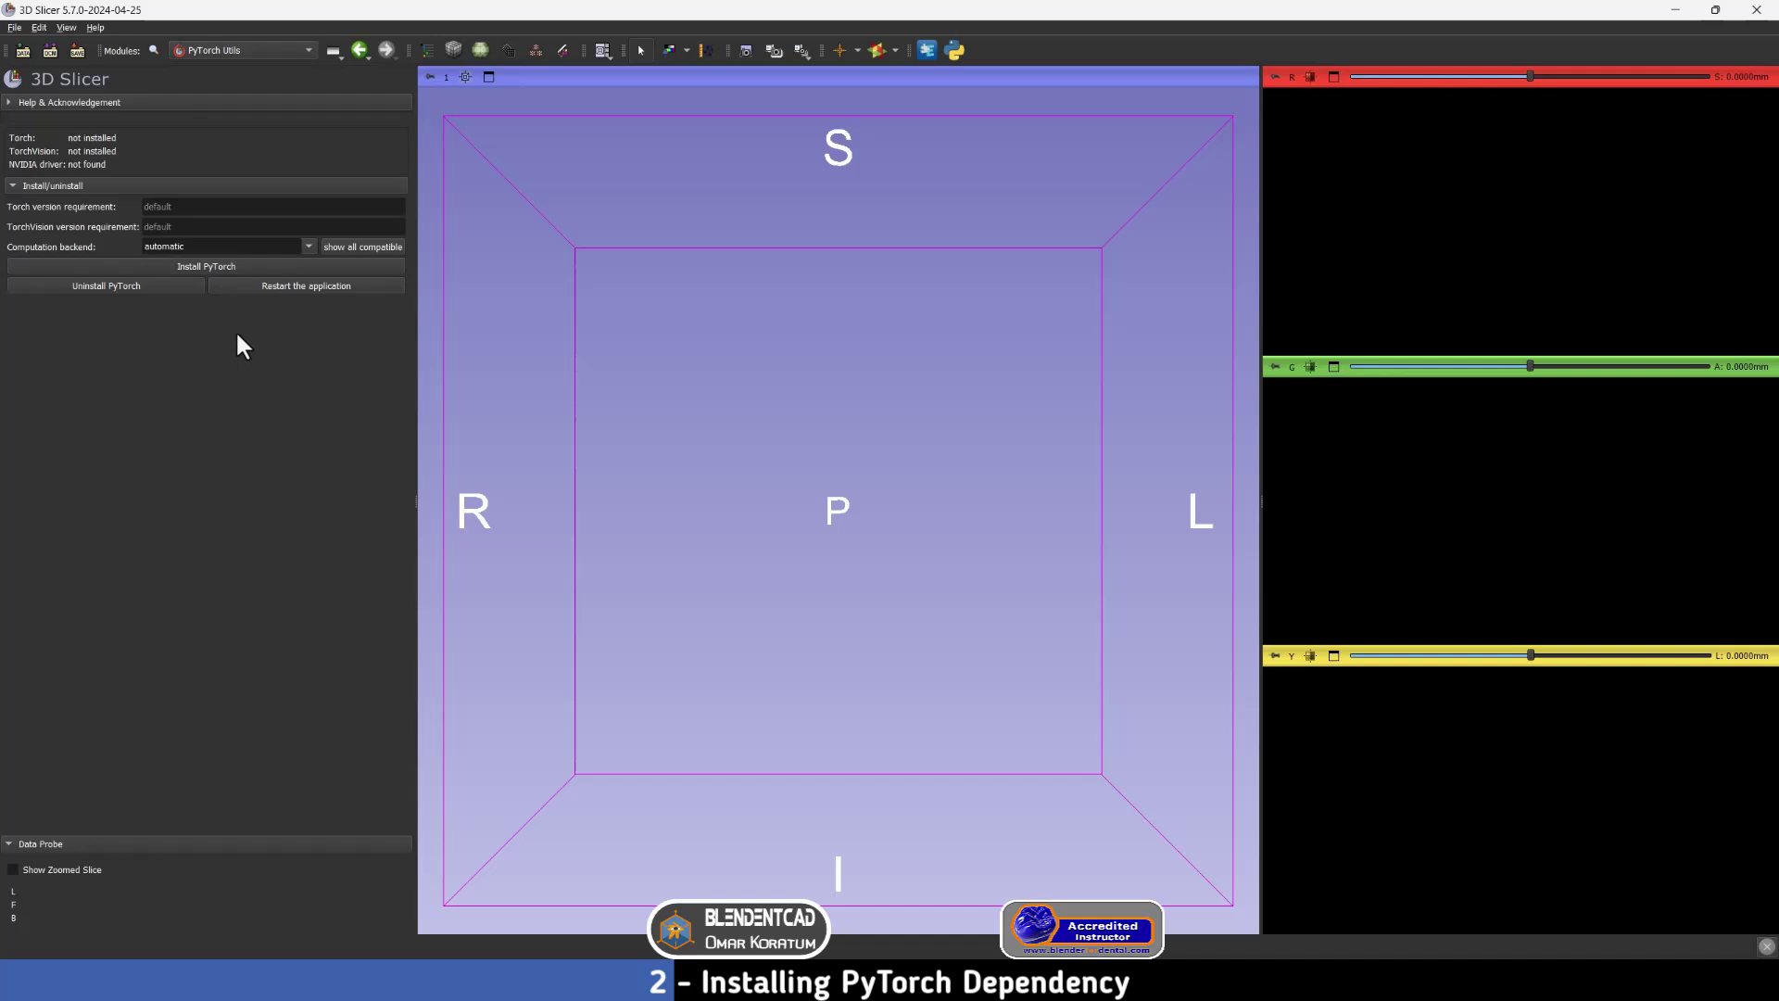
{"action": "left_click", "coordinate": [213, 268]}
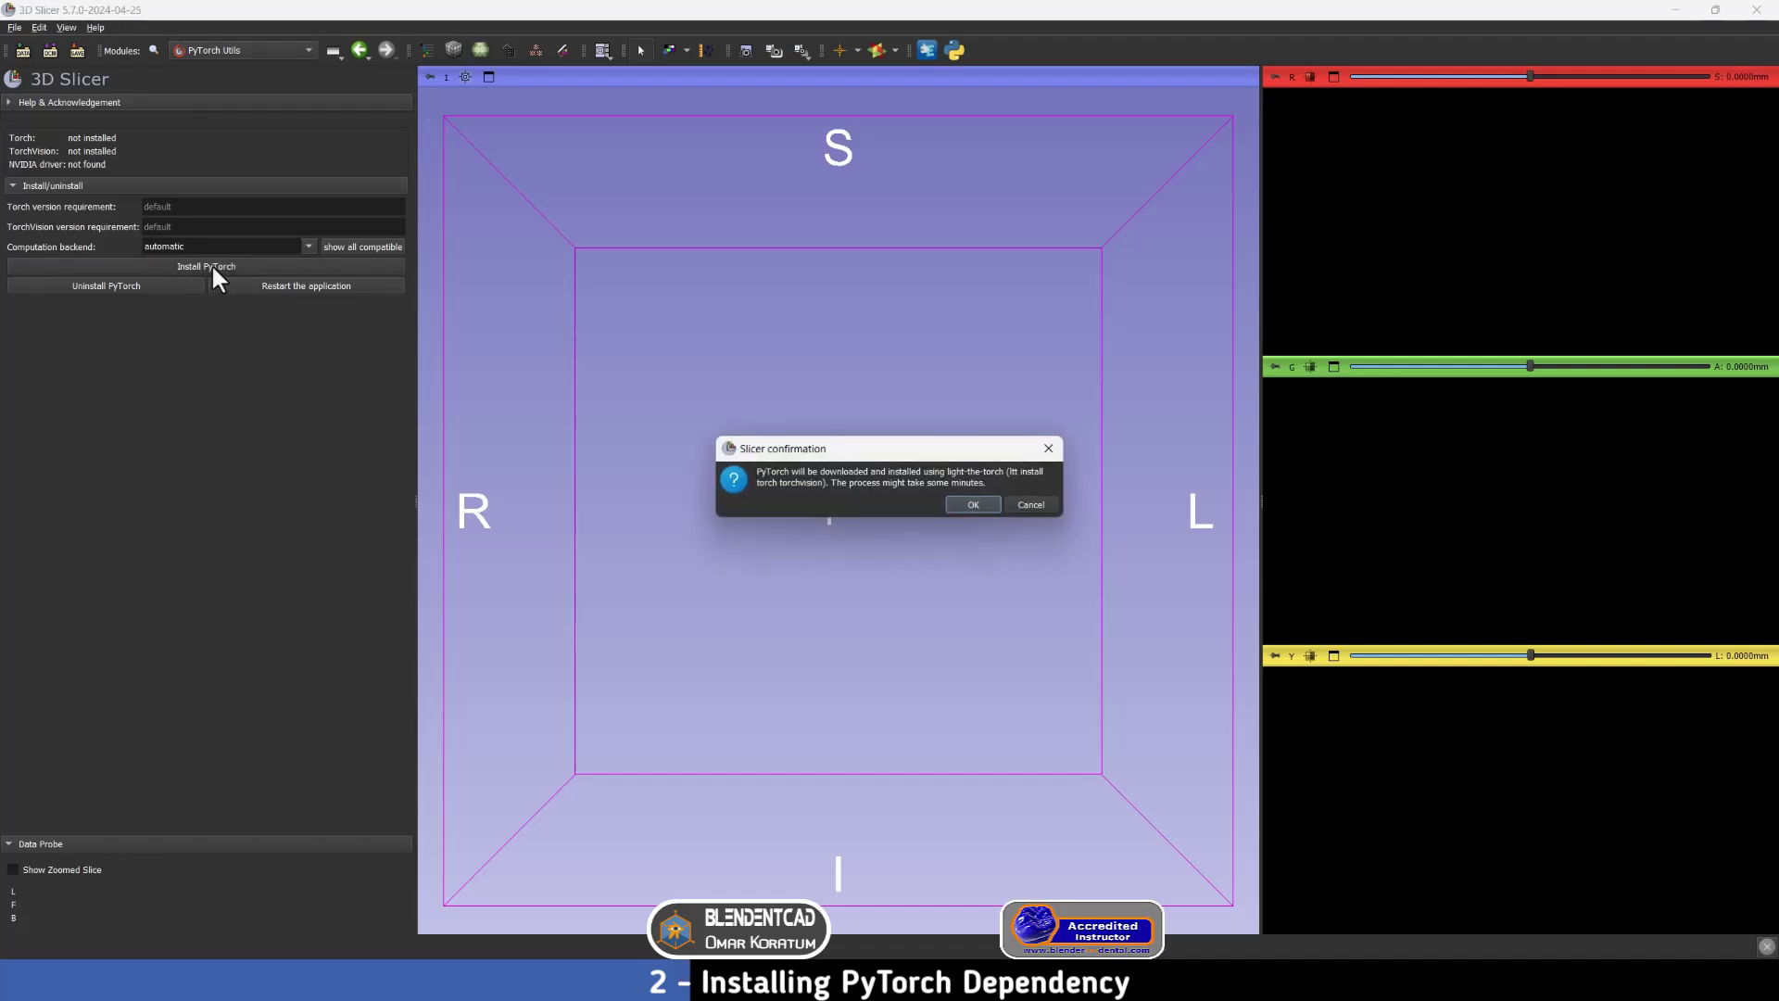
{"action": "left_click", "coordinate": [973, 505]}
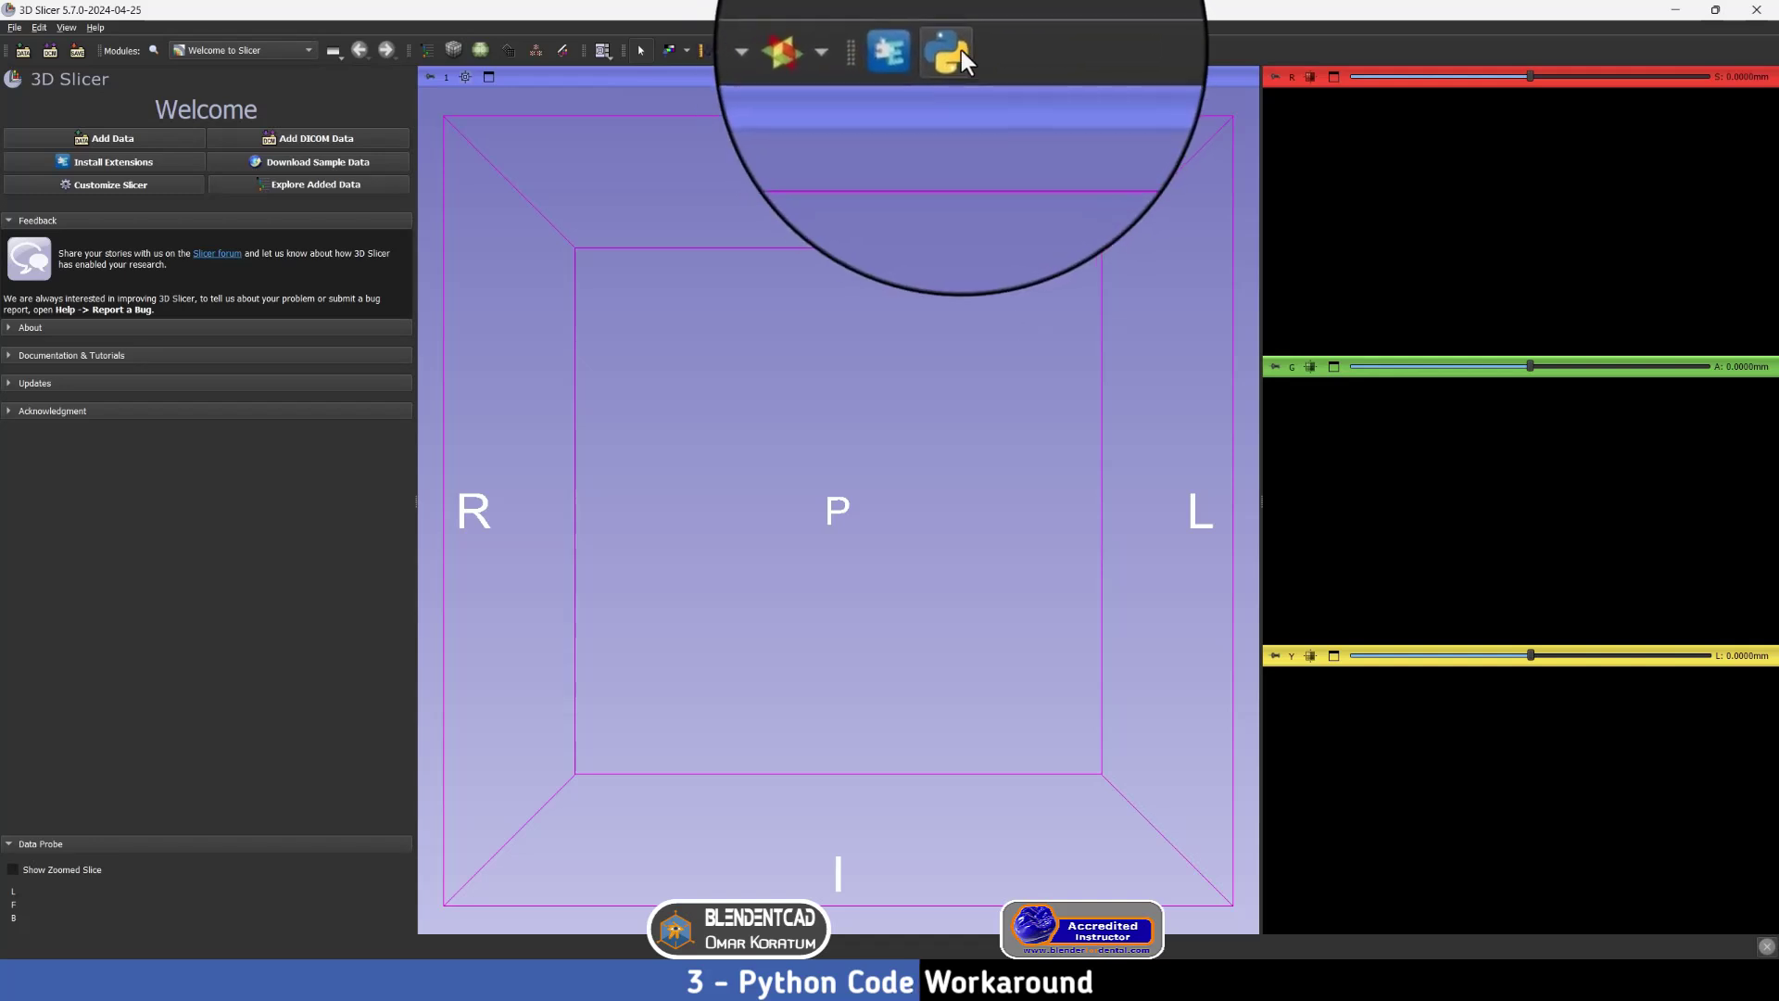
Step: Show the Python Console and run slicer.util.pip_install("acvl_utils==0.2")
{"action": "left_click", "coordinate": [65, 27]}
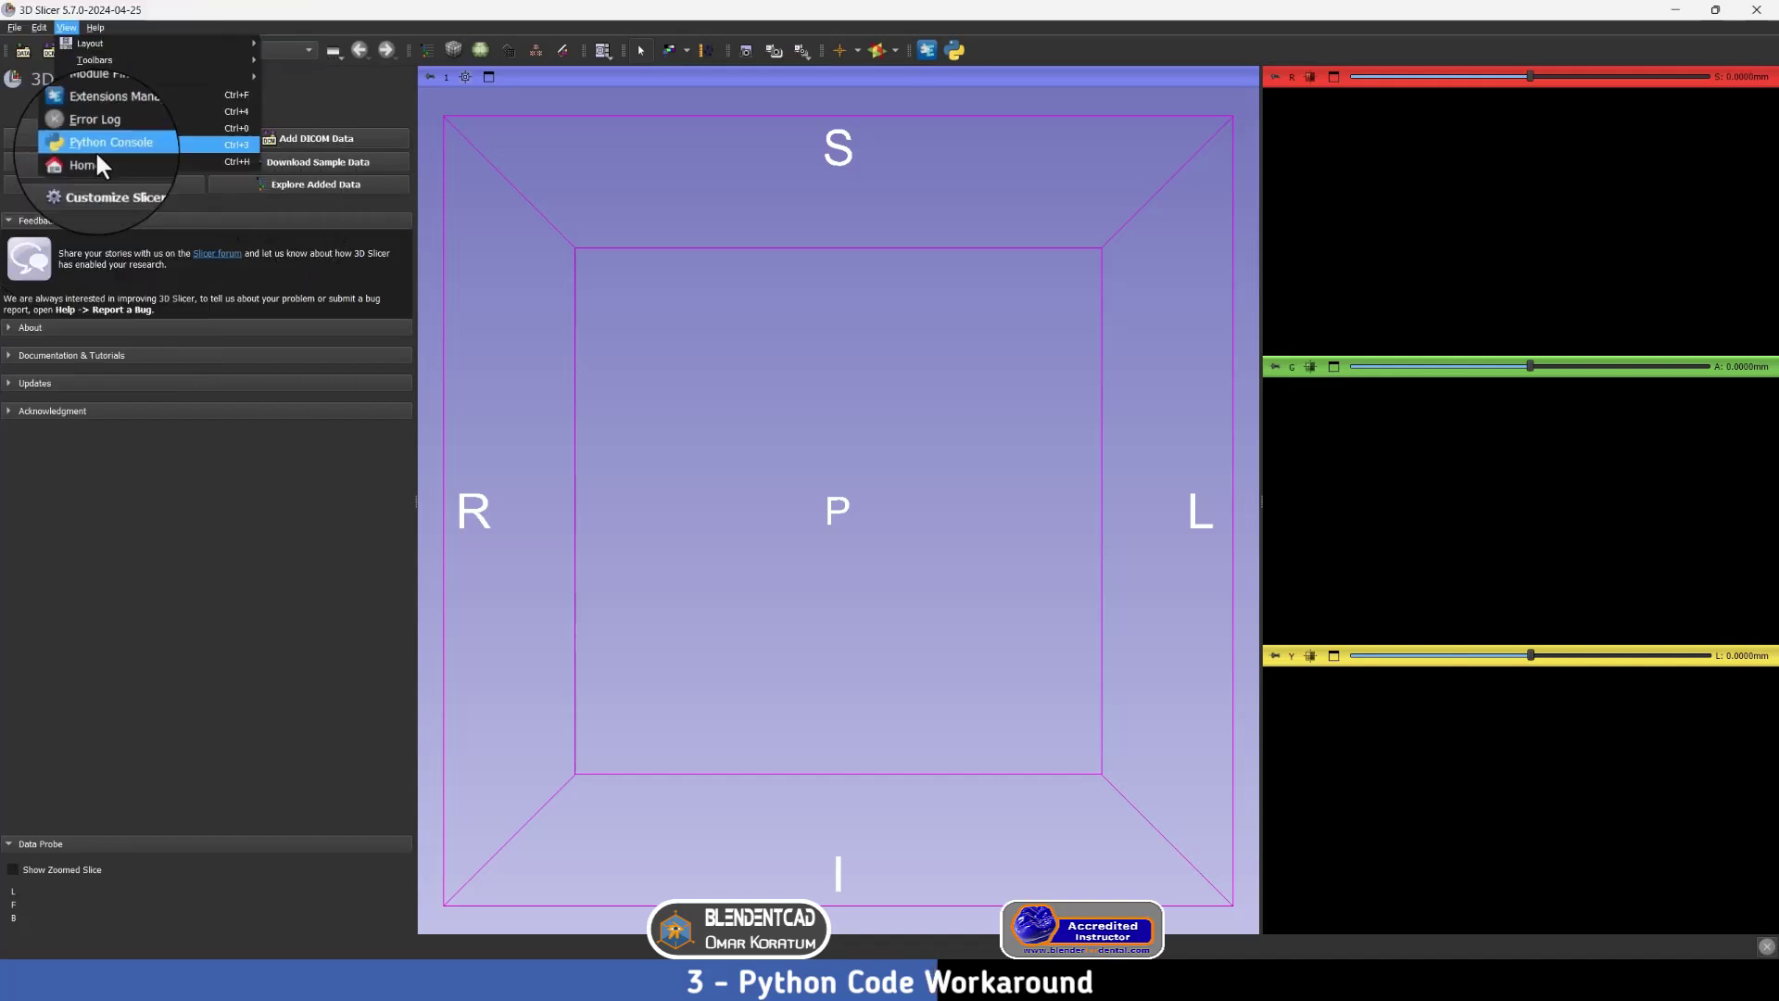
{"action": "left_click", "coordinate": [94, 148]}
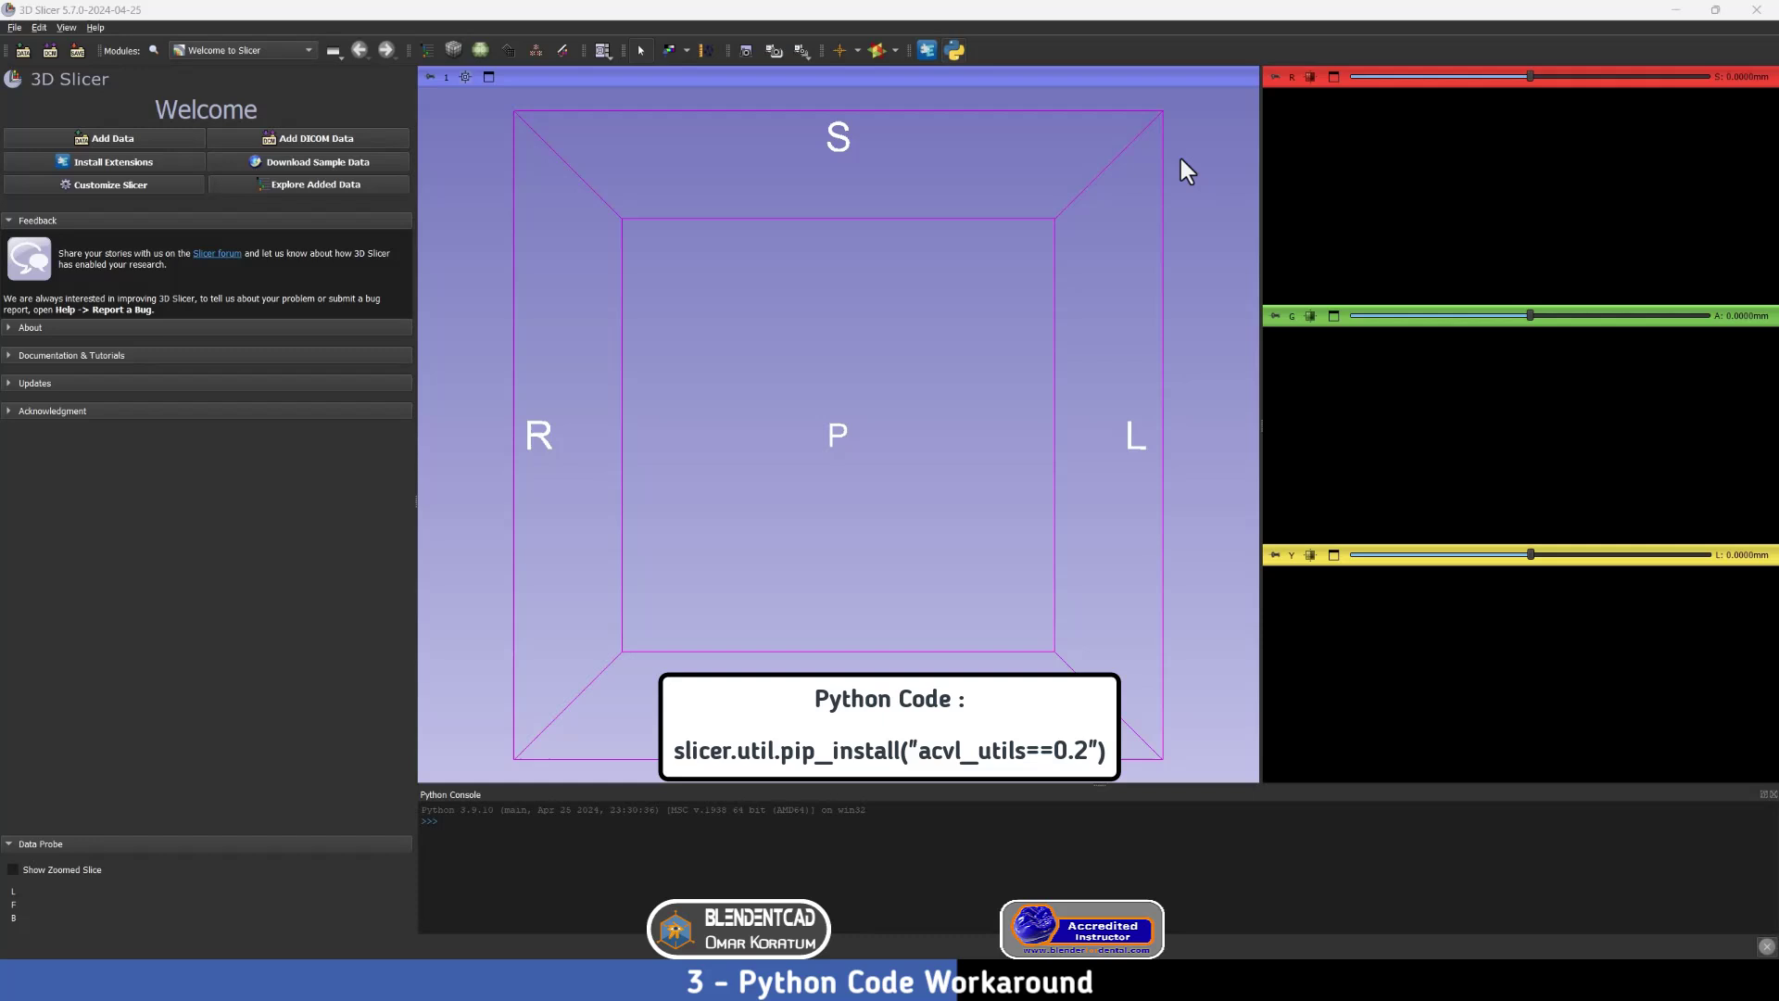
{"action": "type", "text": "slicer.util.pip_install(\"acvl_utils==0.2\")"}
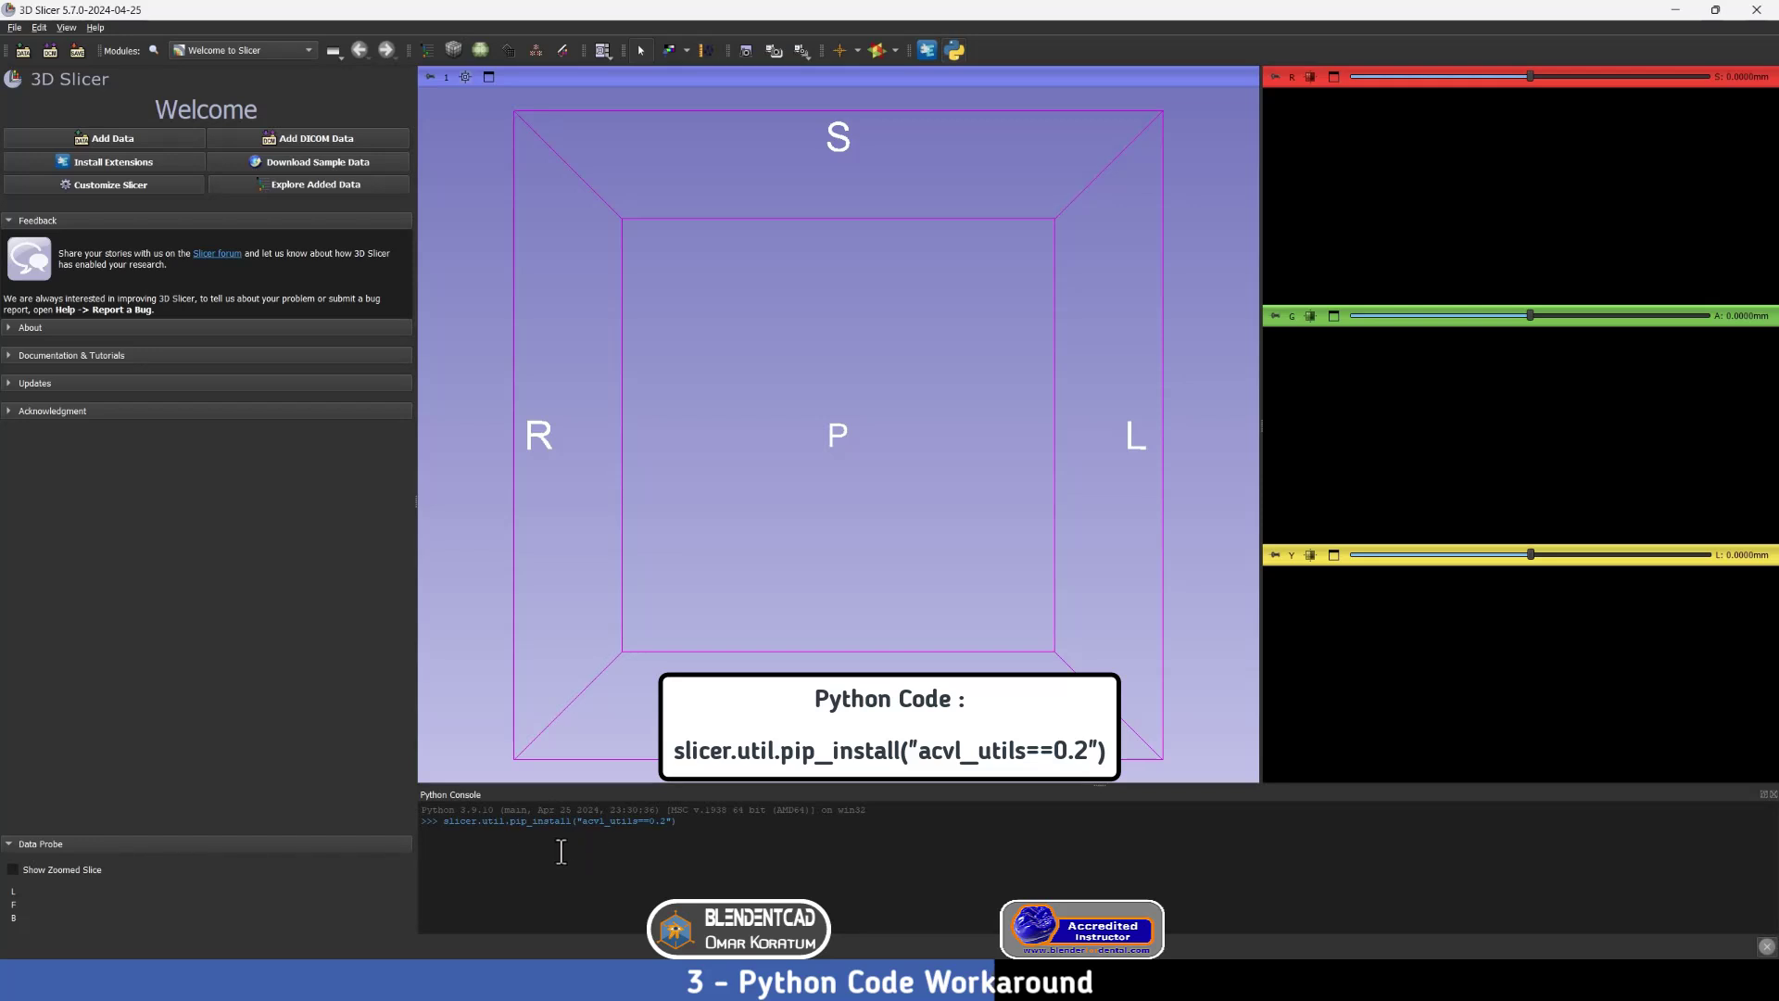
{"action": "key", "text": "Return"}
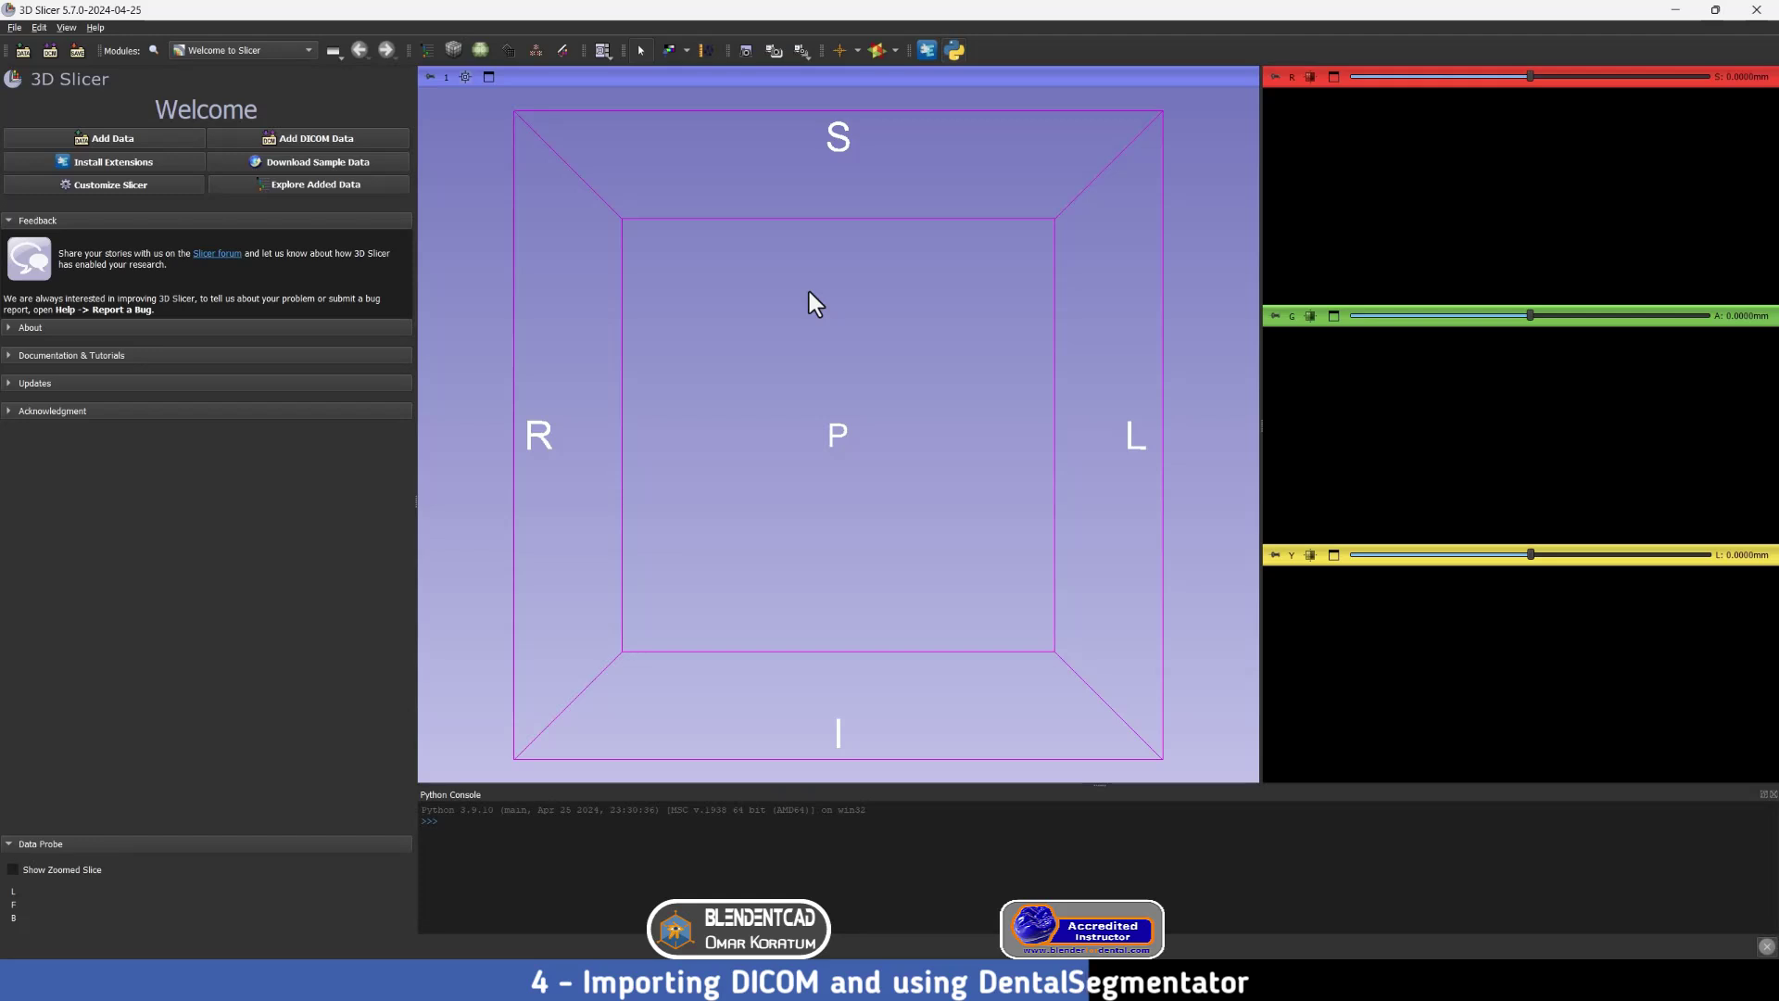
Step: Load series 5 (MPR) of the first patient listed in the DICOM database
{"action": "left_click", "coordinate": [52, 50]}
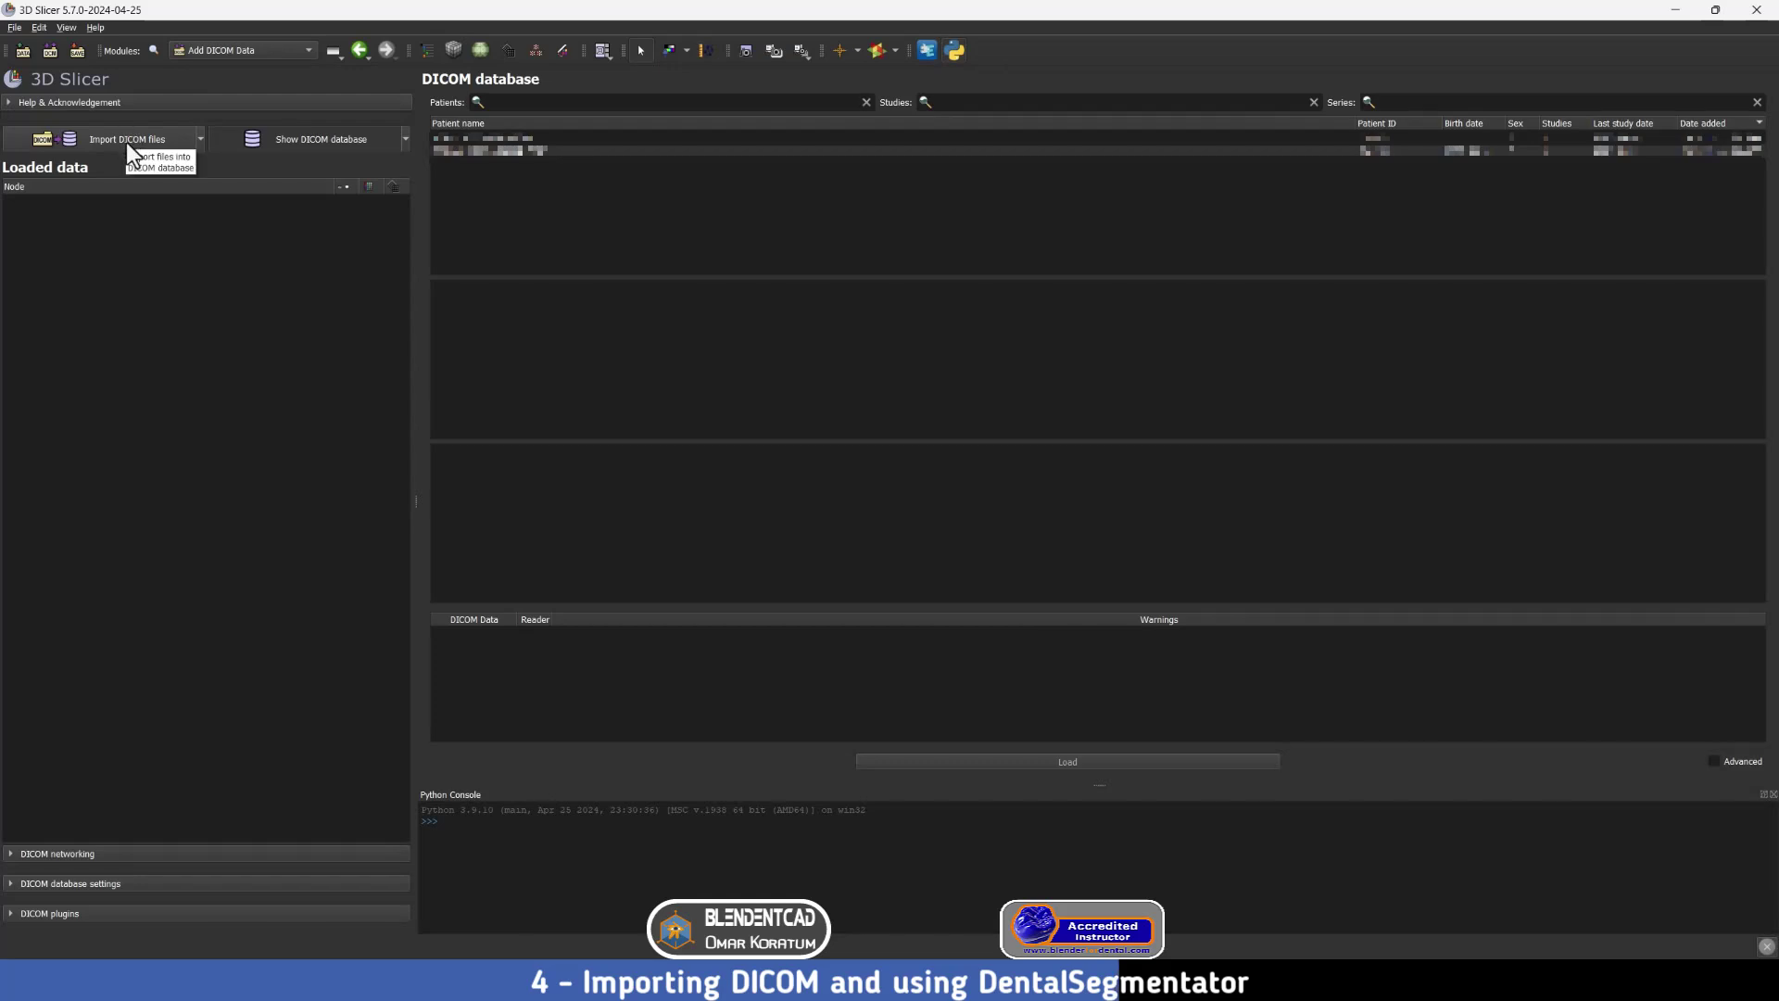
{"action": "left_click", "coordinate": [521, 147]}
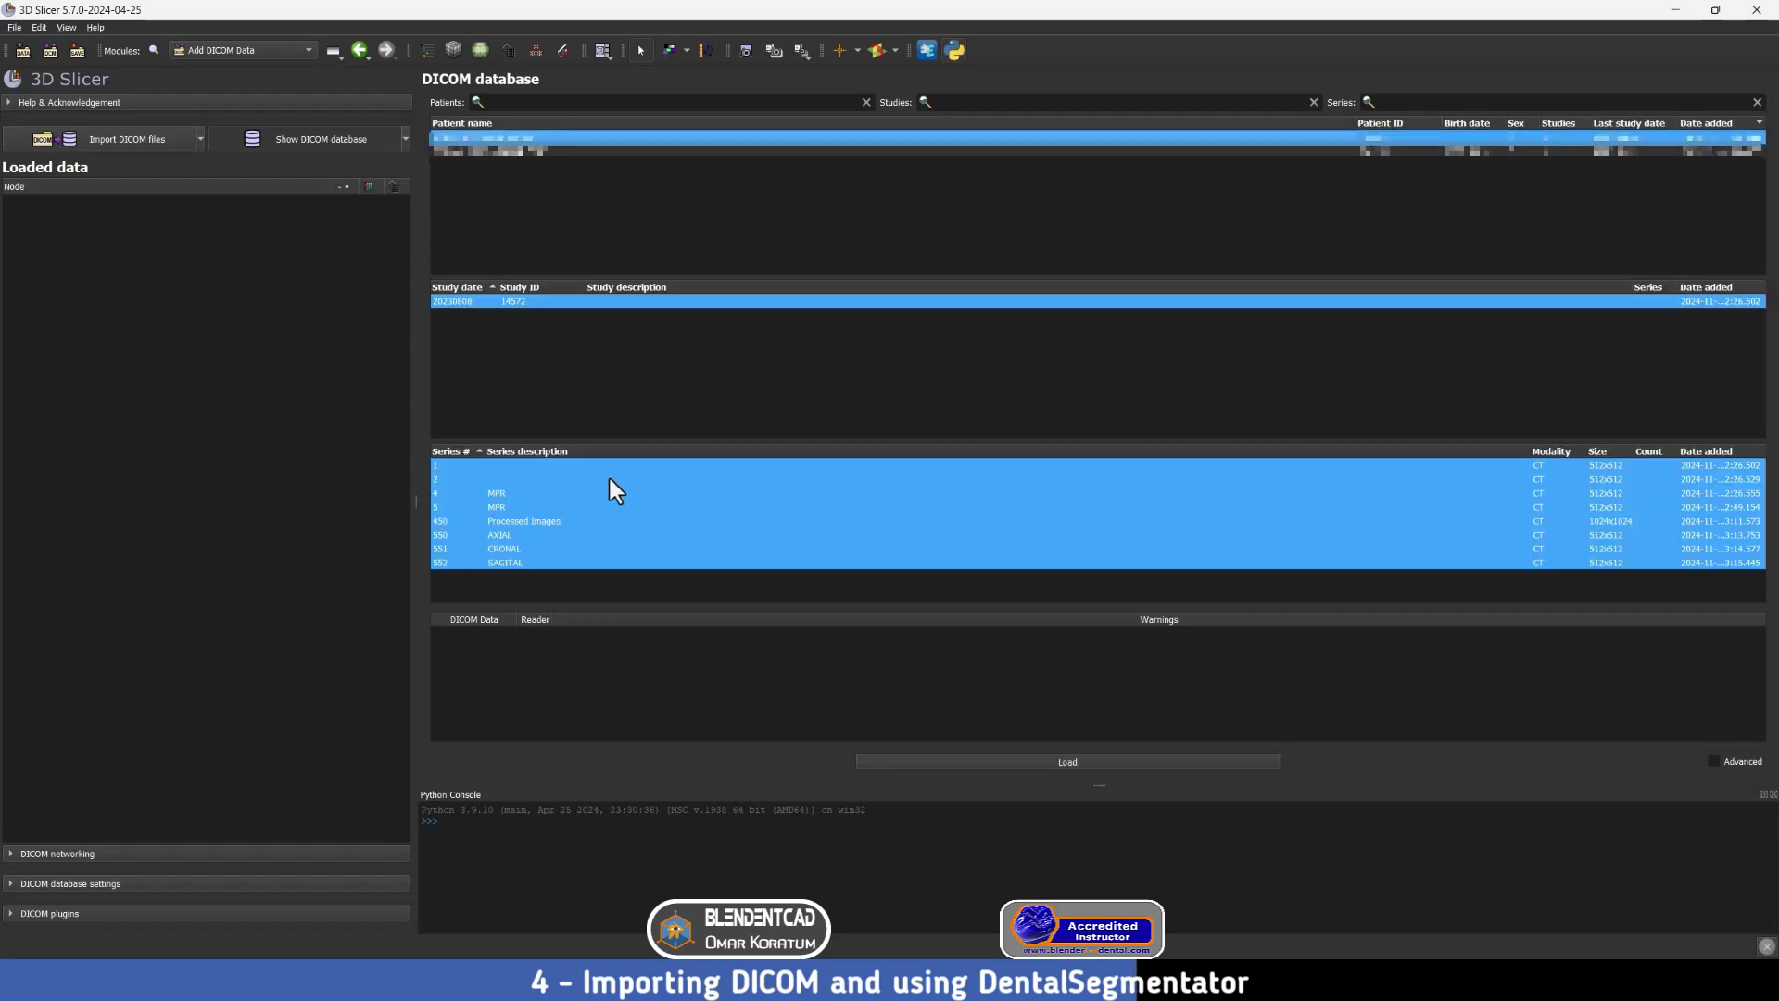
{"action": "left_click", "coordinate": [492, 505]}
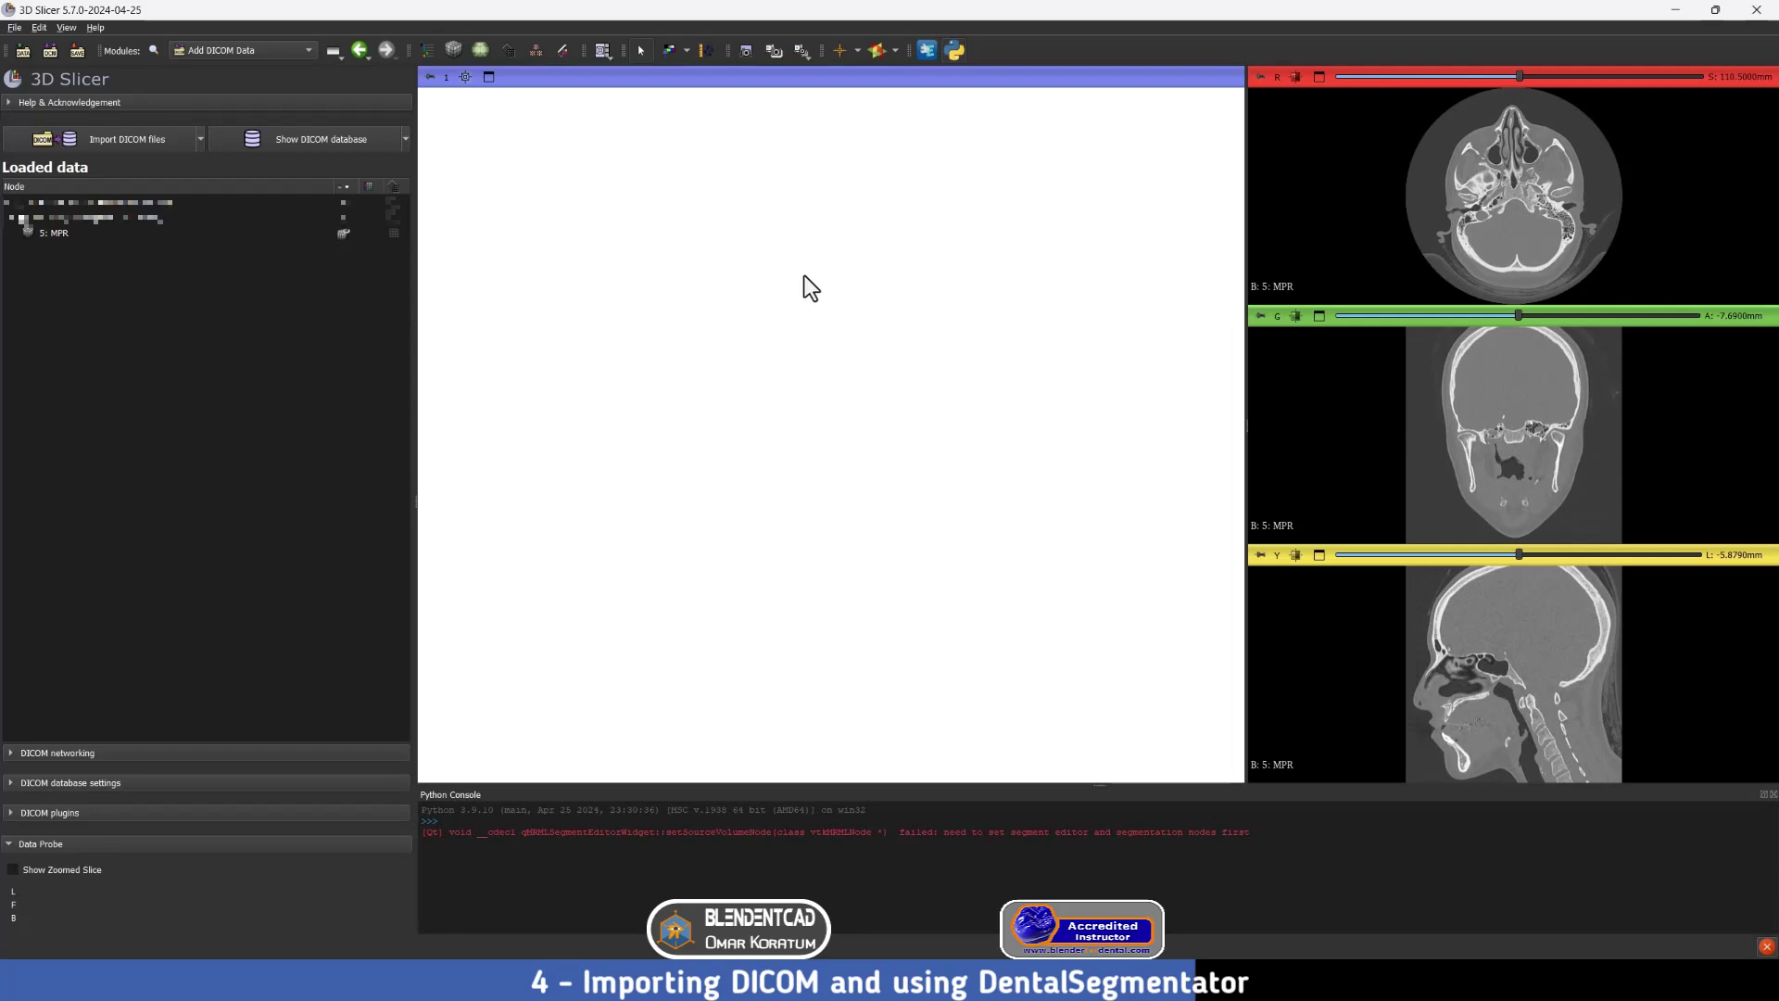
Step: Switch to the DentalSegmentator module and apply the segmentation to the 5: MPR volume, accepting the nnUNet and PyTorch installation
{"action": "left_click", "coordinate": [153, 49]}
{"action": "type", "text": "denta"}
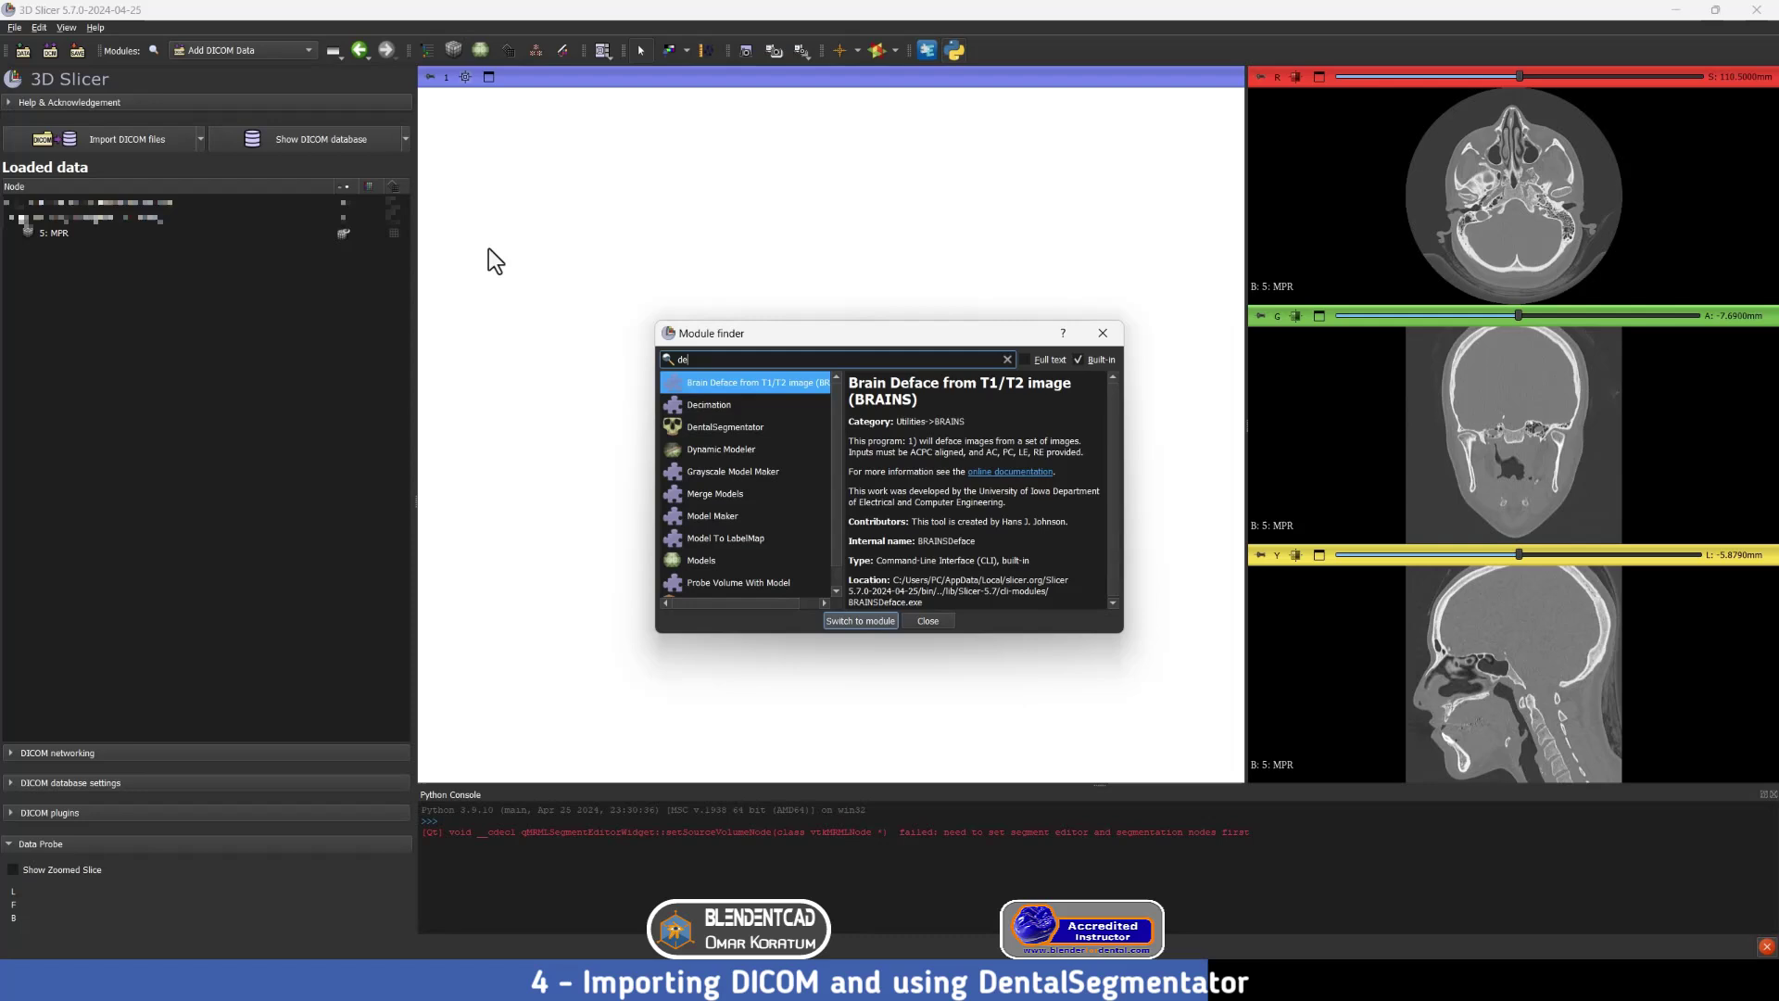
{"action": "left_click", "coordinate": [760, 381]}
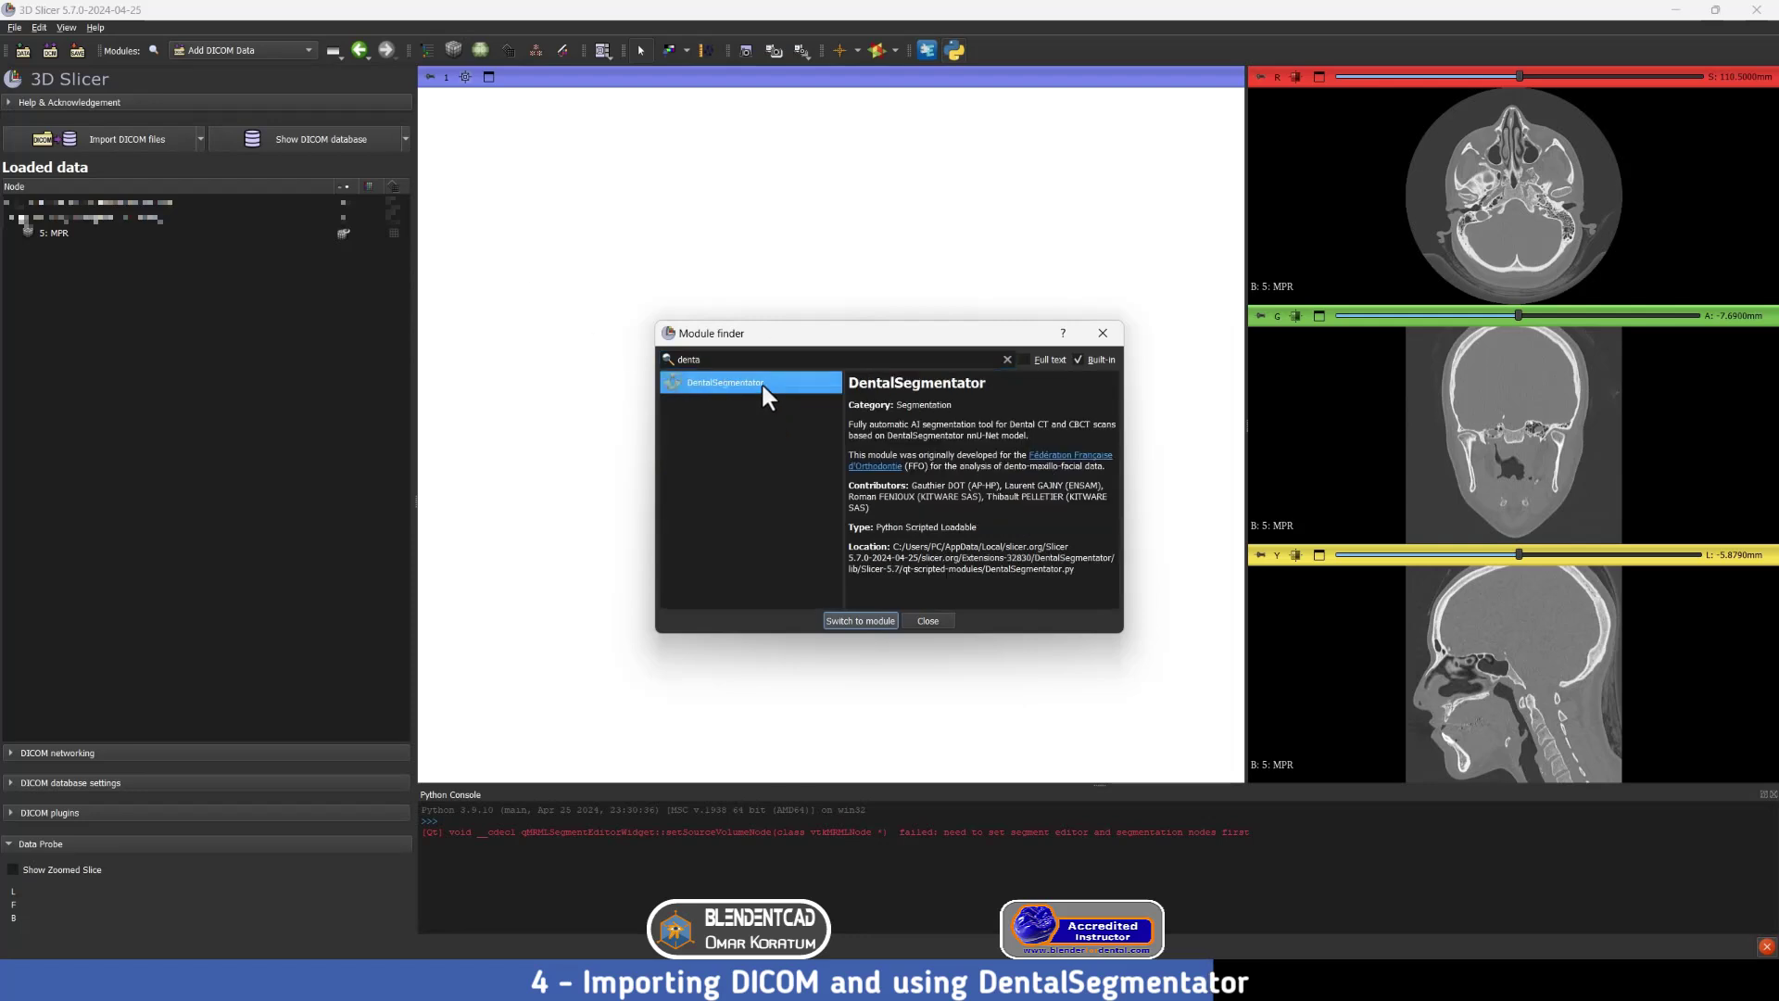
{"action": "left_click", "coordinate": [862, 620]}
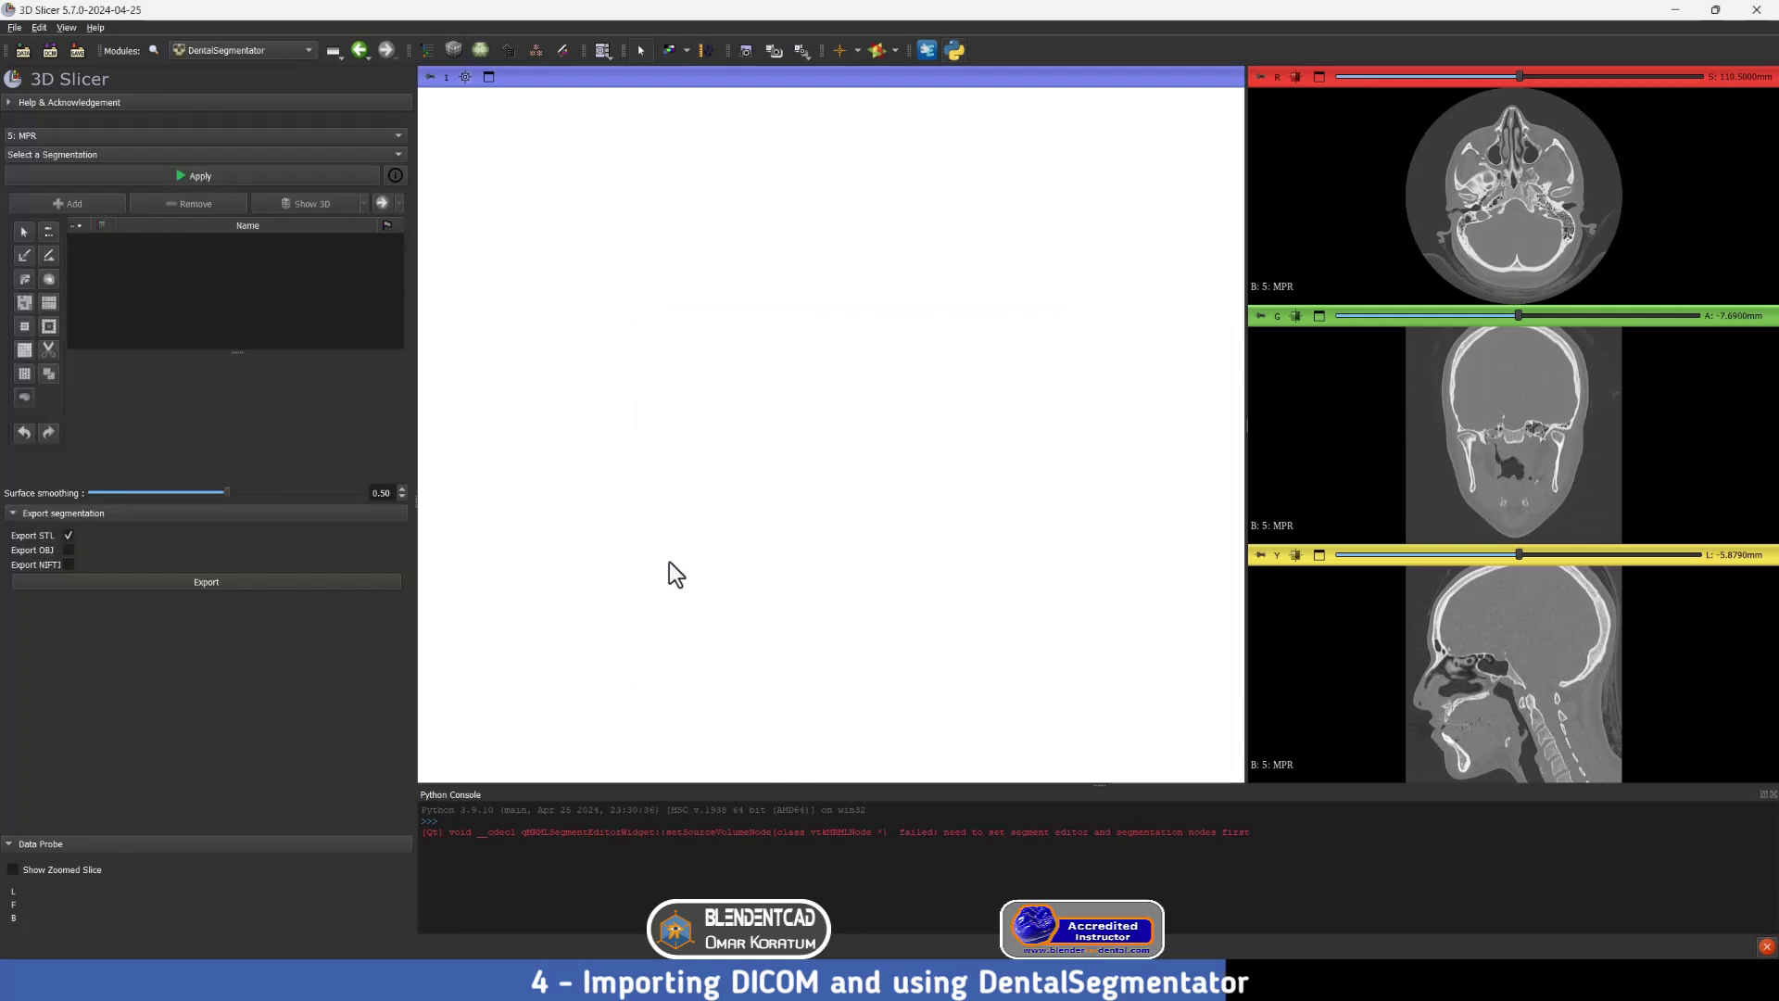
{"action": "left_click", "coordinate": [197, 173]}
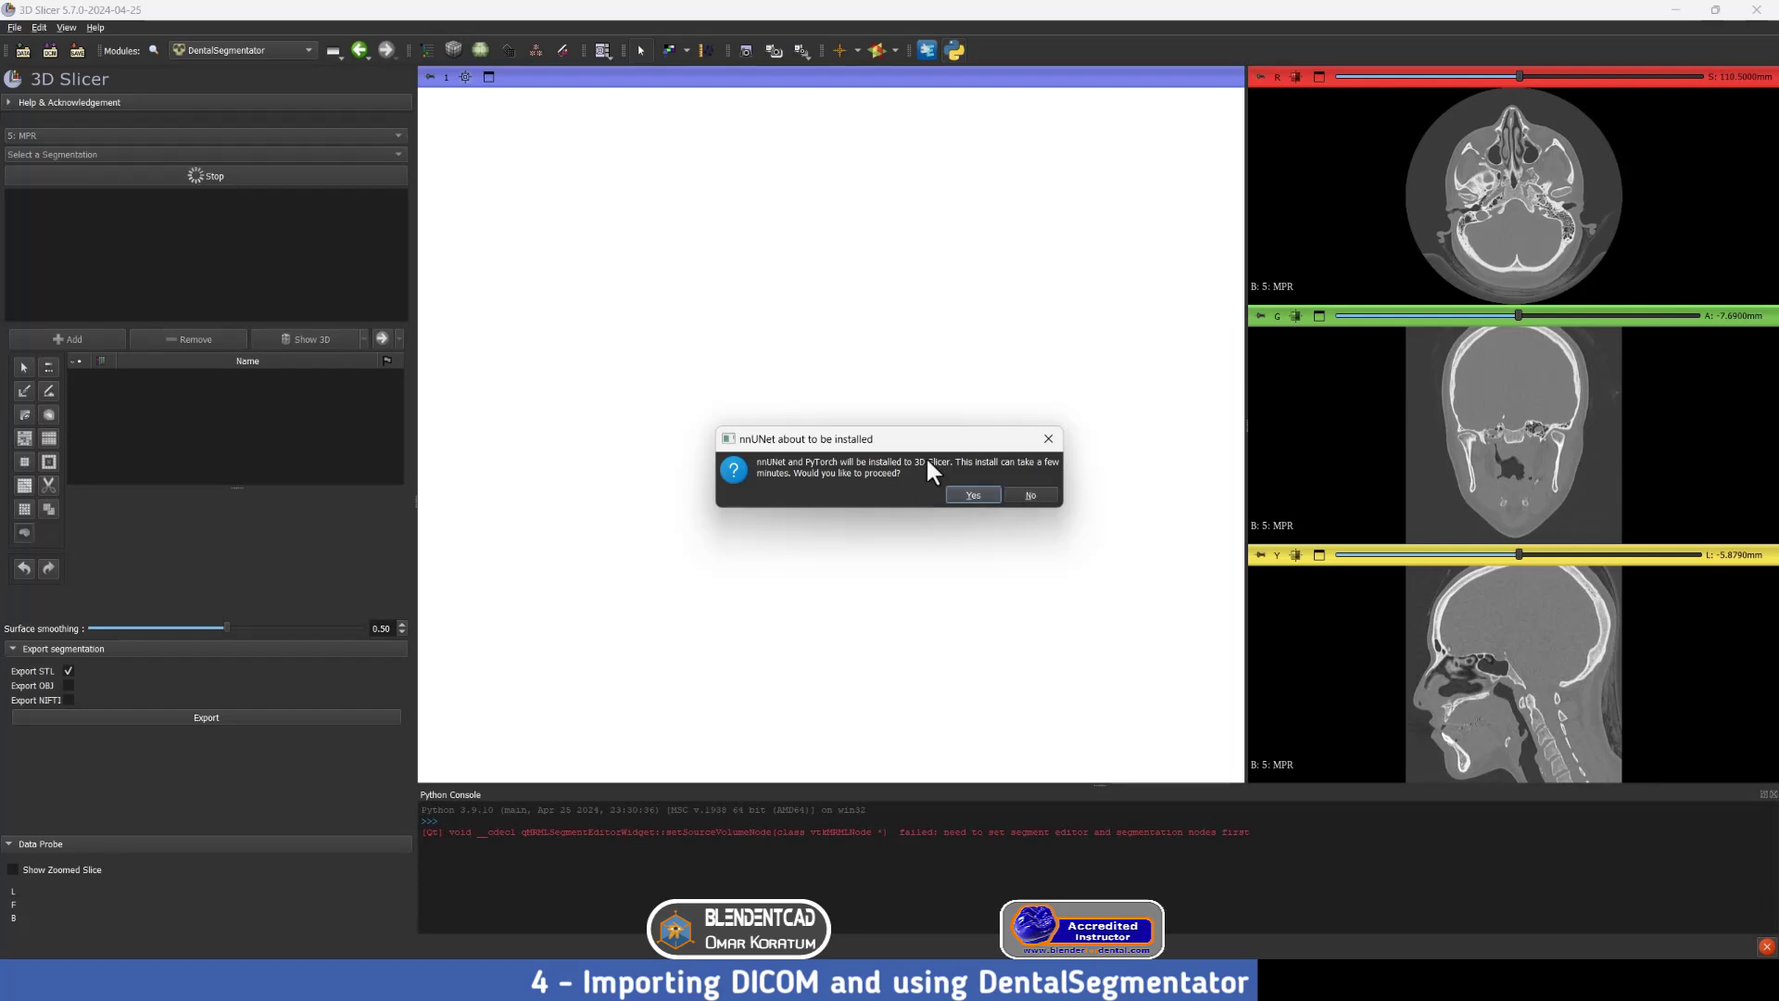
{"action": "left_click", "coordinate": [973, 497]}
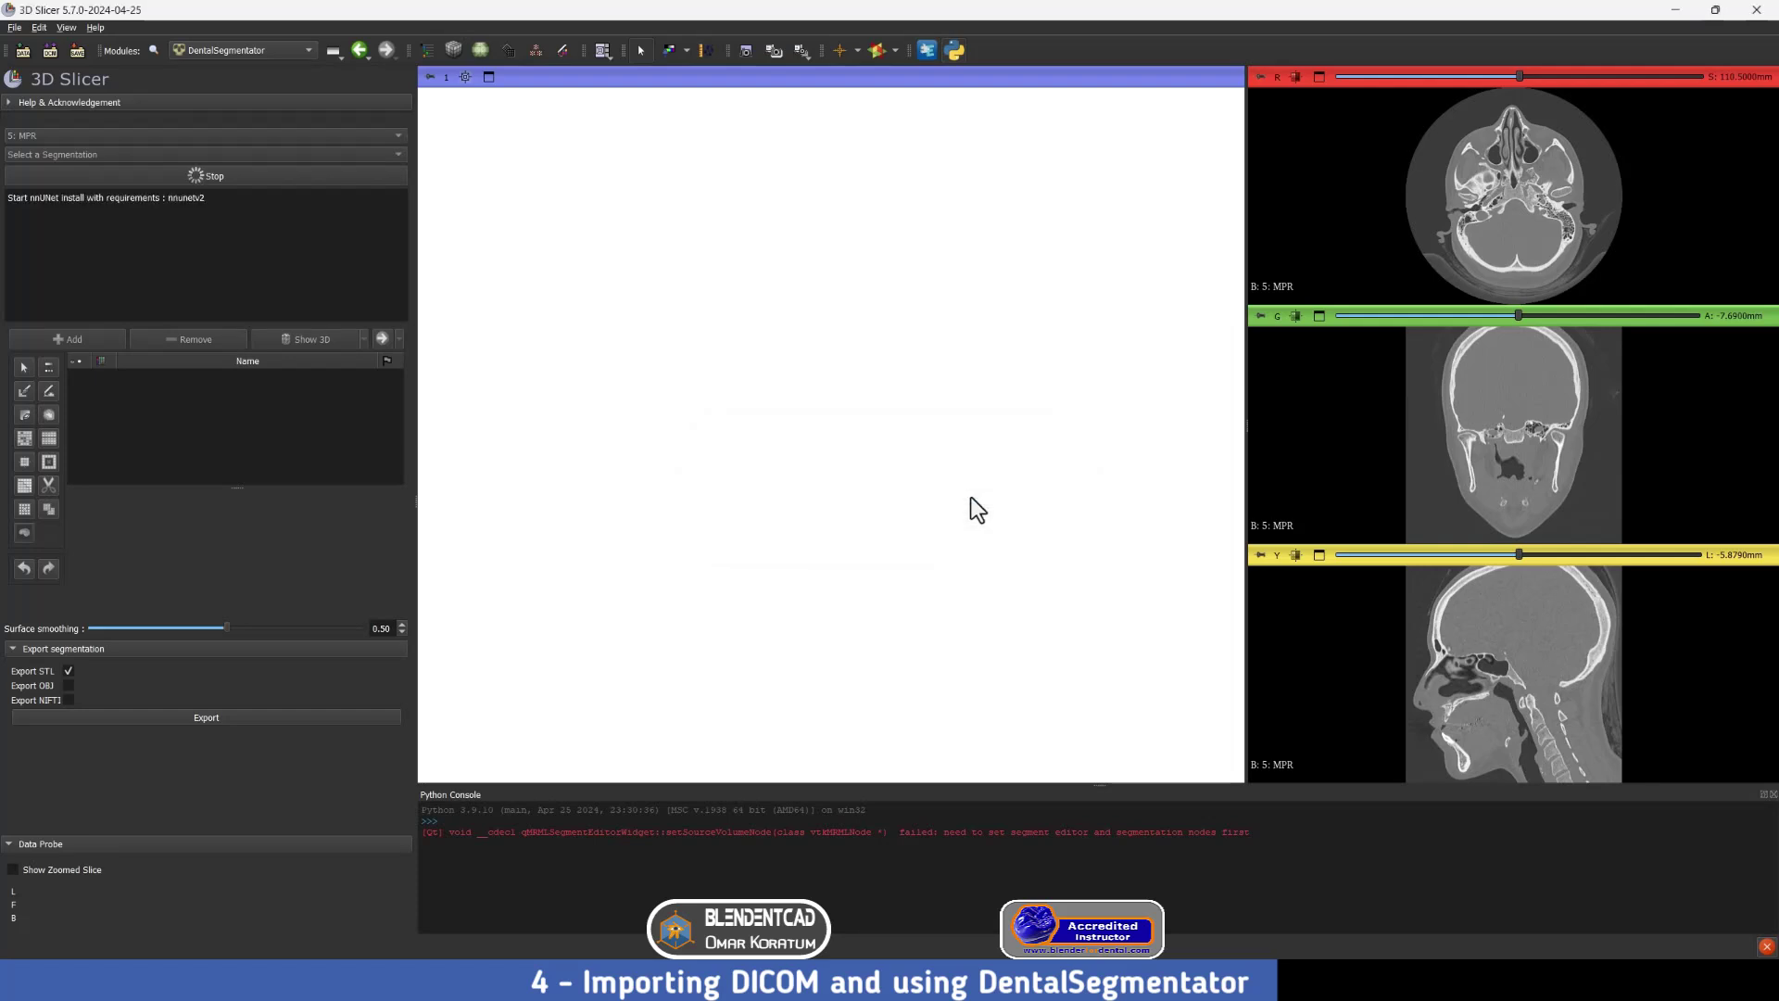
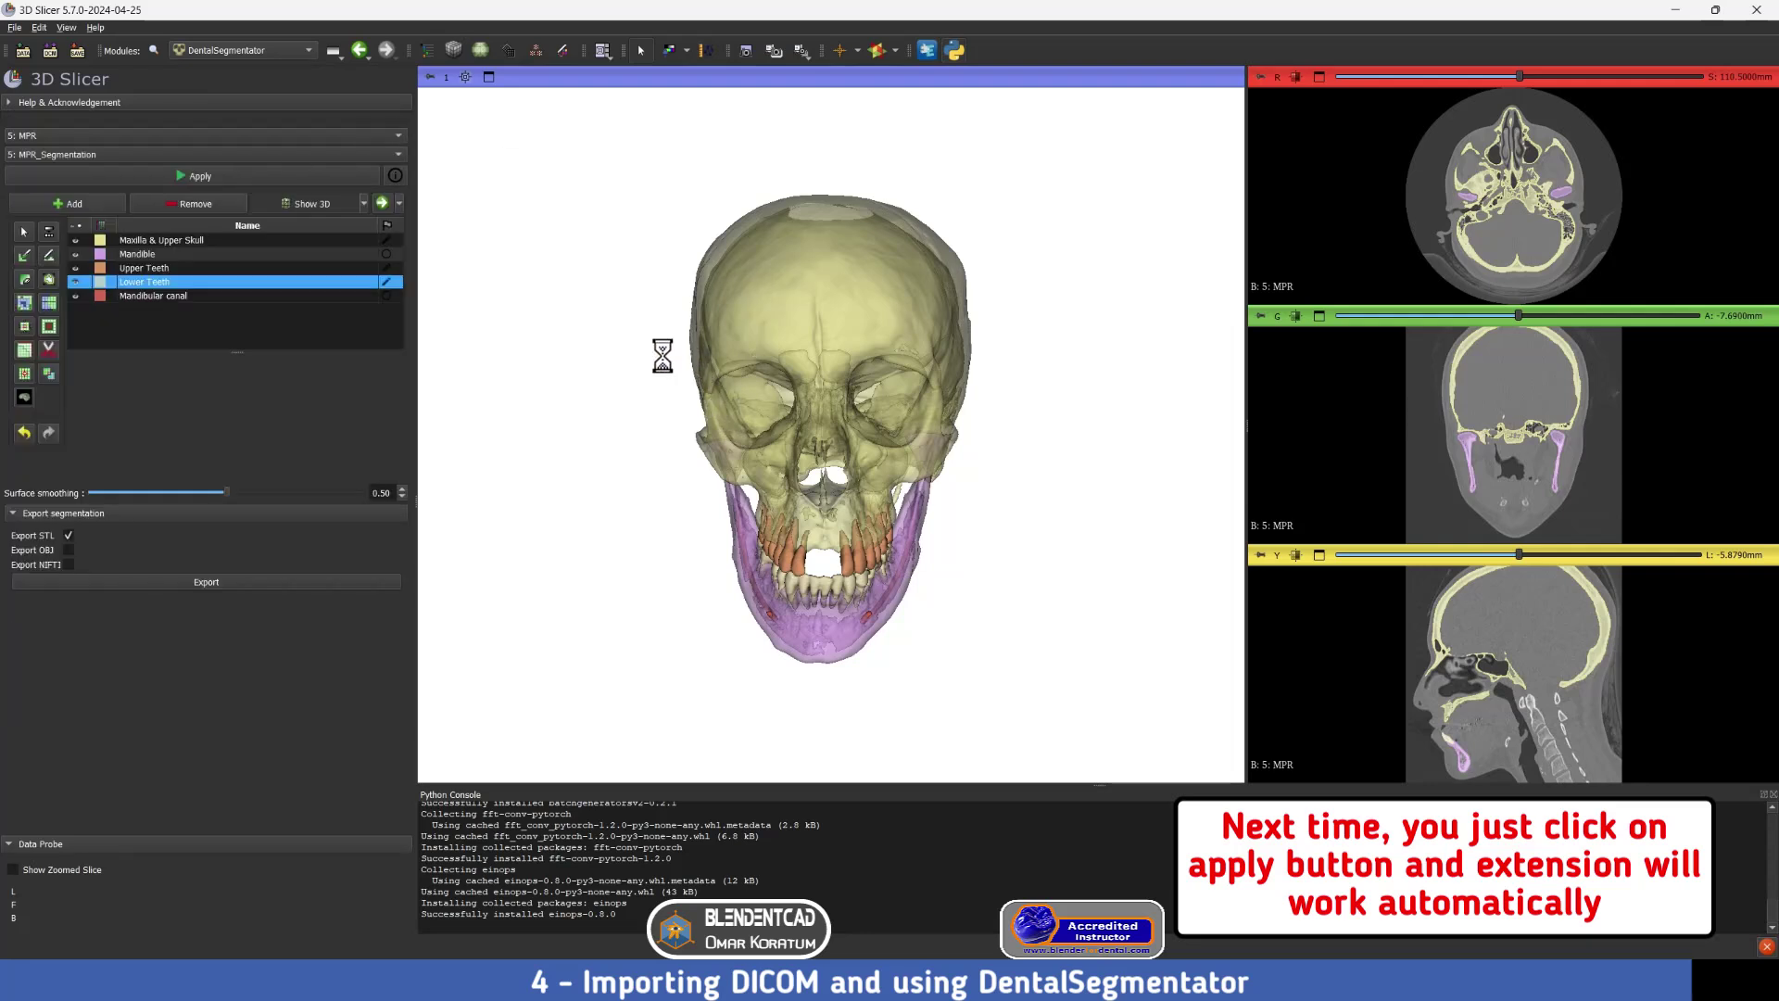
Step: Examine the segmented skull in the 3D view, hiding and restoring the Upper Teeth and Lower Teeth segments
{"action": "mouse_move", "coordinate": [637, 379]}
{"action": "left_mouse_down"}
{"action": "mouse_move", "coordinate": [643, 314]}
{"action": "mouse_move", "coordinate": [785, 352]}
{"action": "mouse_move", "coordinate": [558, 384]}
{"action": "mouse_move", "coordinate": [704, 321]}
{"action": "mouse_move", "coordinate": [693, 300]}
{"action": "mouse_move", "coordinate": [631, 402]}
{"action": "mouse_move", "coordinate": [714, 388]}
{"action": "mouse_move", "coordinate": [637, 372]}
{"action": "mouse_move", "coordinate": [662, 359]}
{"action": "left_mouse_up"}
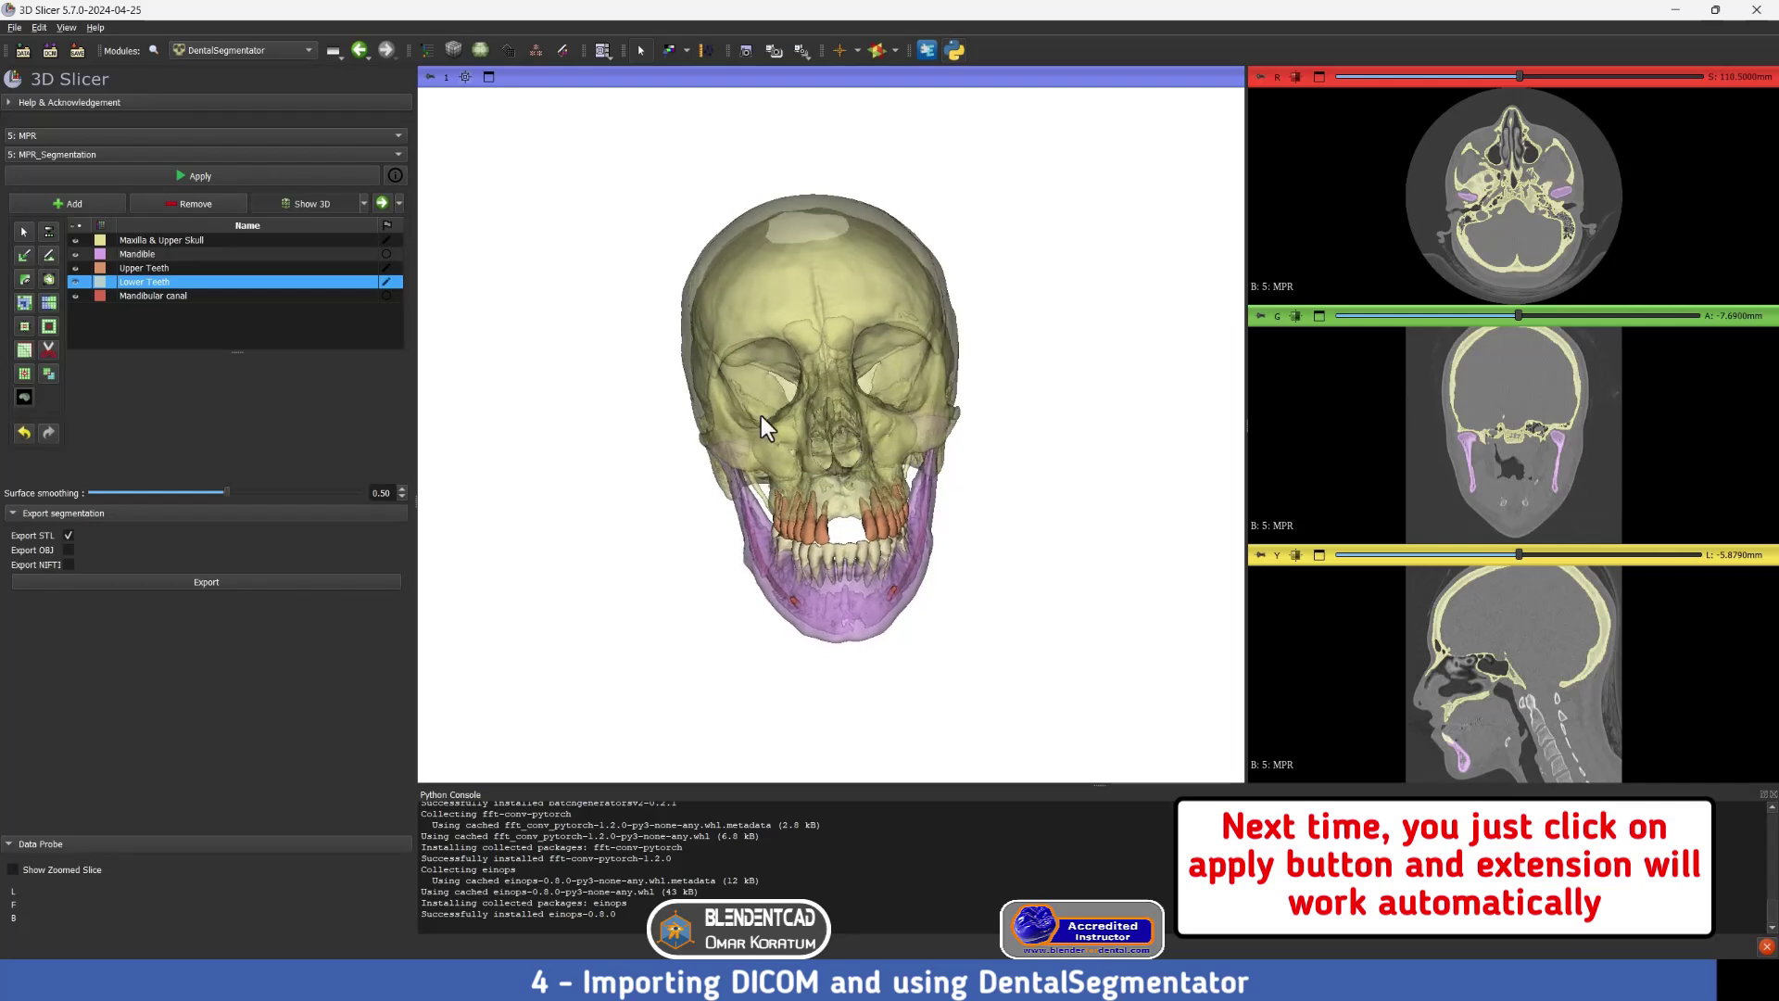
{"action": "left_click", "coordinate": [75, 268]}
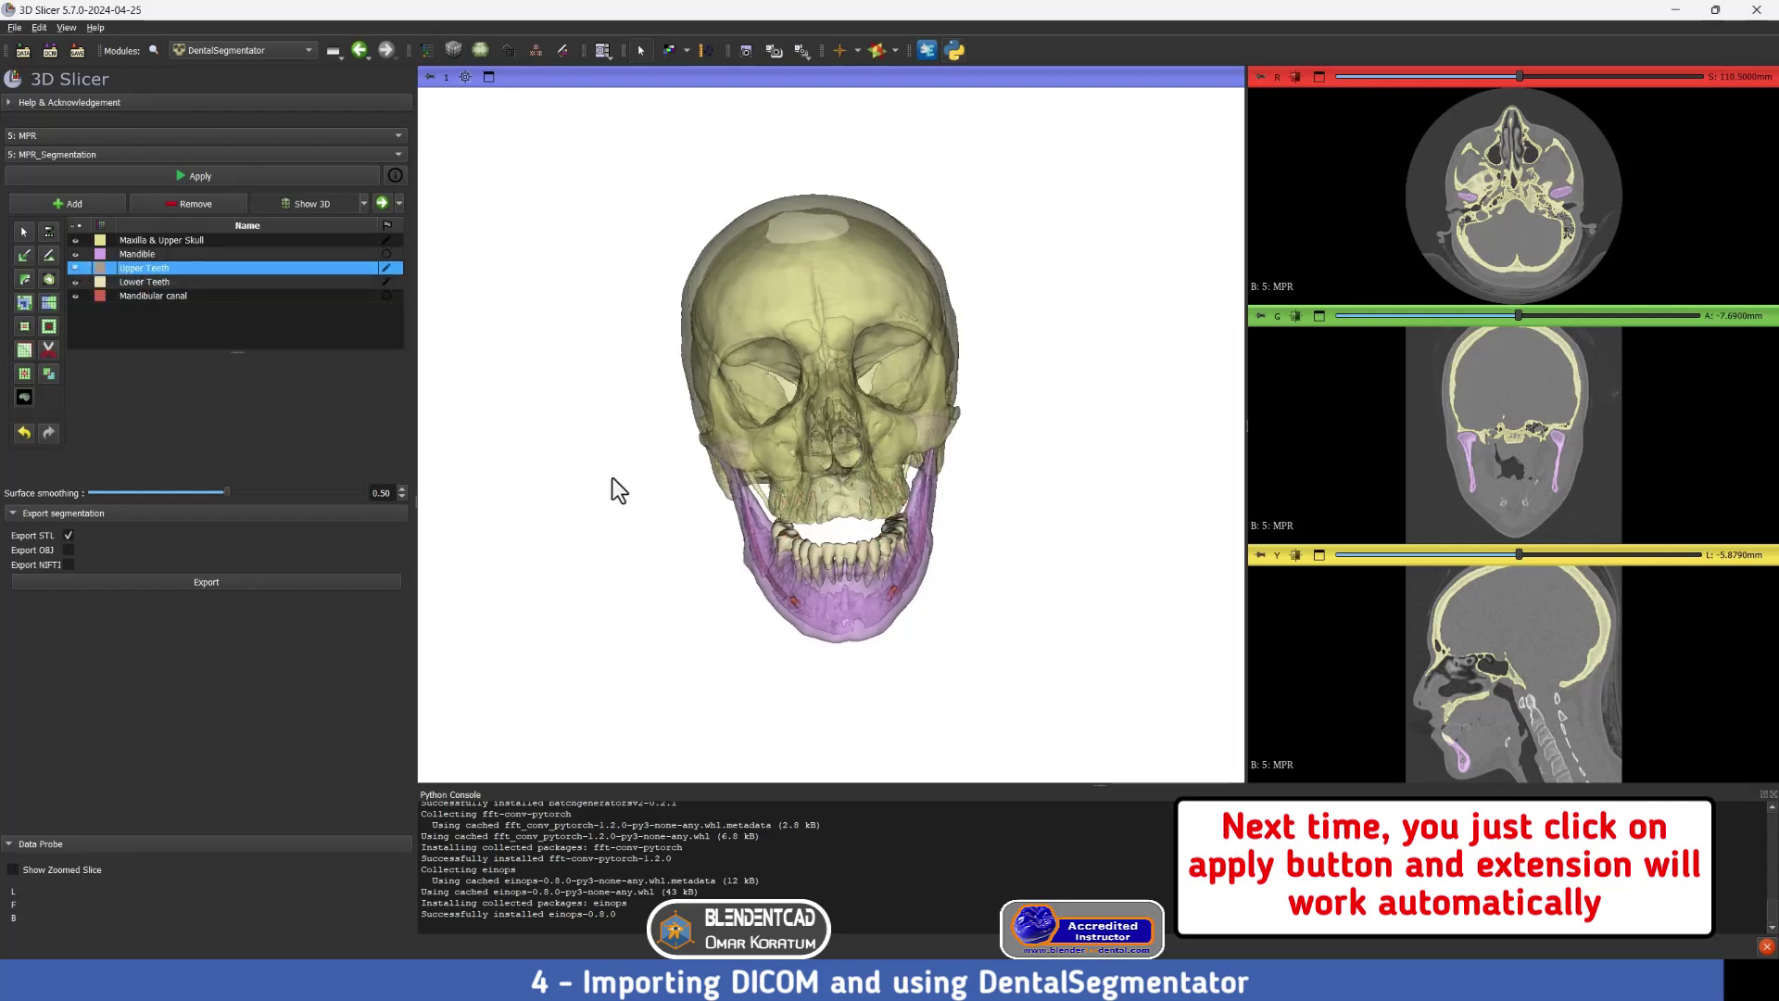
{"action": "left_click_drag", "start_coordinate": [613, 477], "coordinate": [697, 443]}
{"action": "scroll", "coordinate": [721, 469], "scroll_direction": "up", "scroll_amount": 3}
{"action": "left_click", "coordinate": [75, 281]}
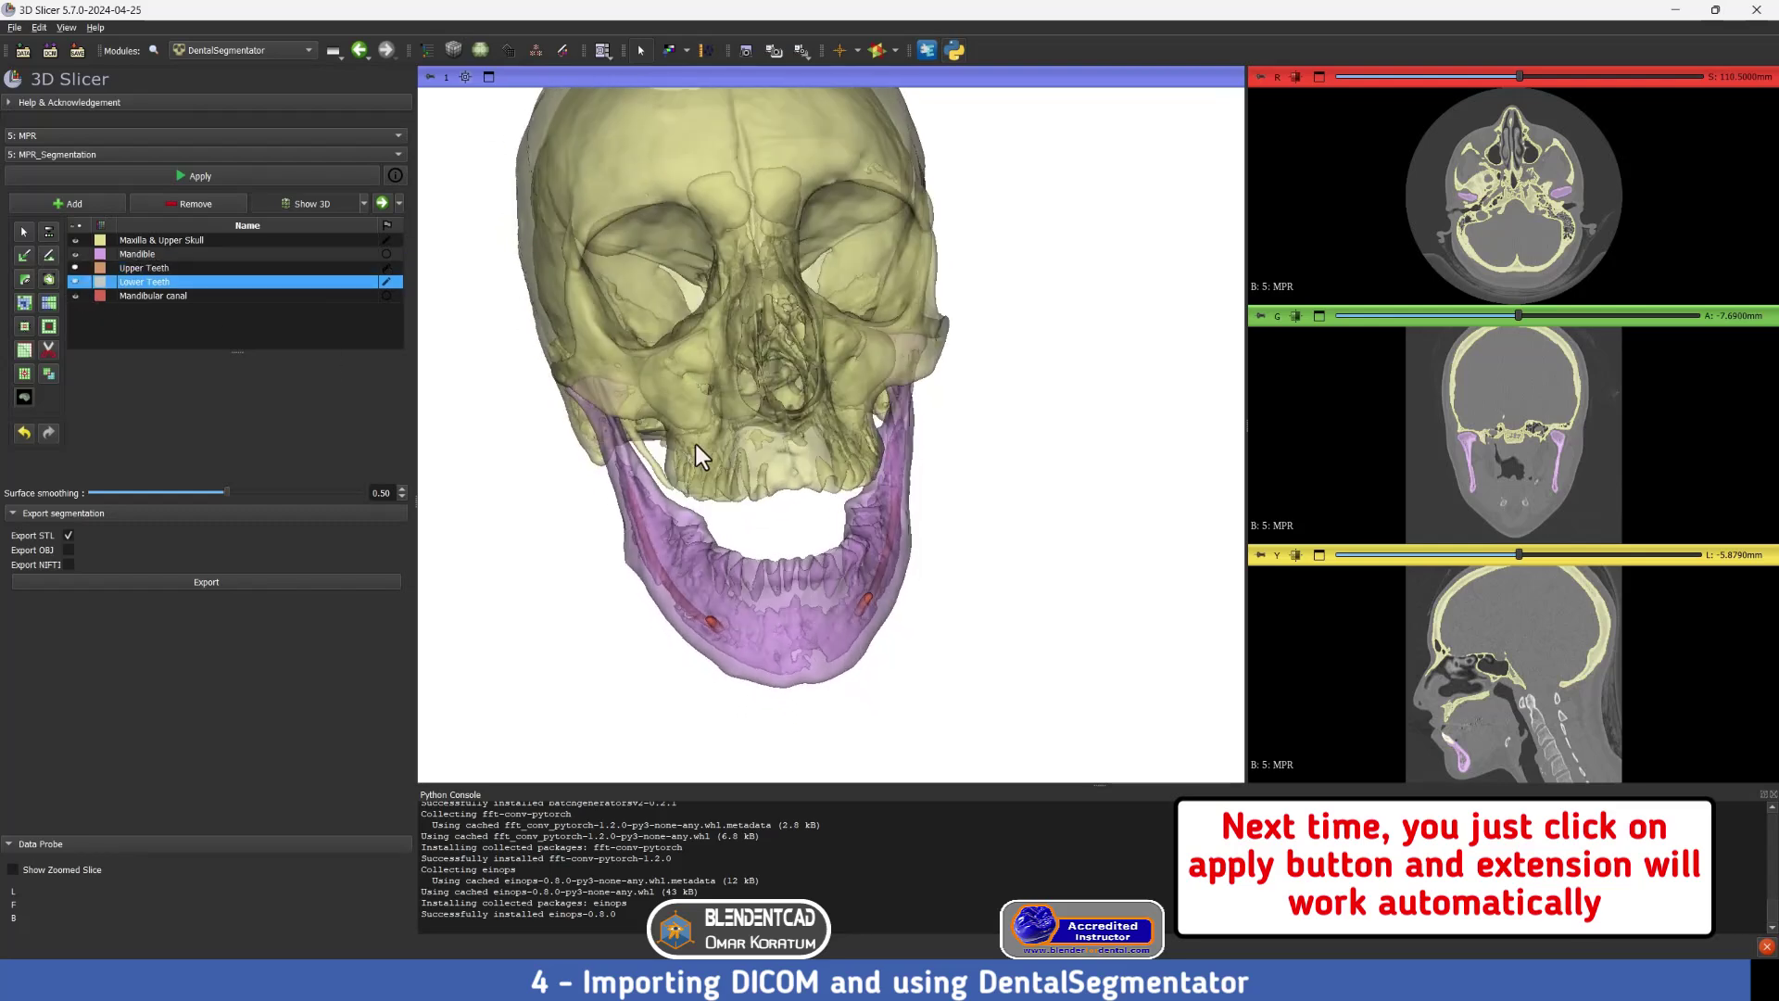
{"action": "left_click", "coordinate": [77, 281]}
{"action": "left_click", "coordinate": [76, 268]}
{"action": "left_click_drag", "start_coordinate": [753, 480], "coordinate": [749, 426]}
{"action": "scroll", "coordinate": [753, 481], "scroll_direction": "down", "scroll_amount": 5}
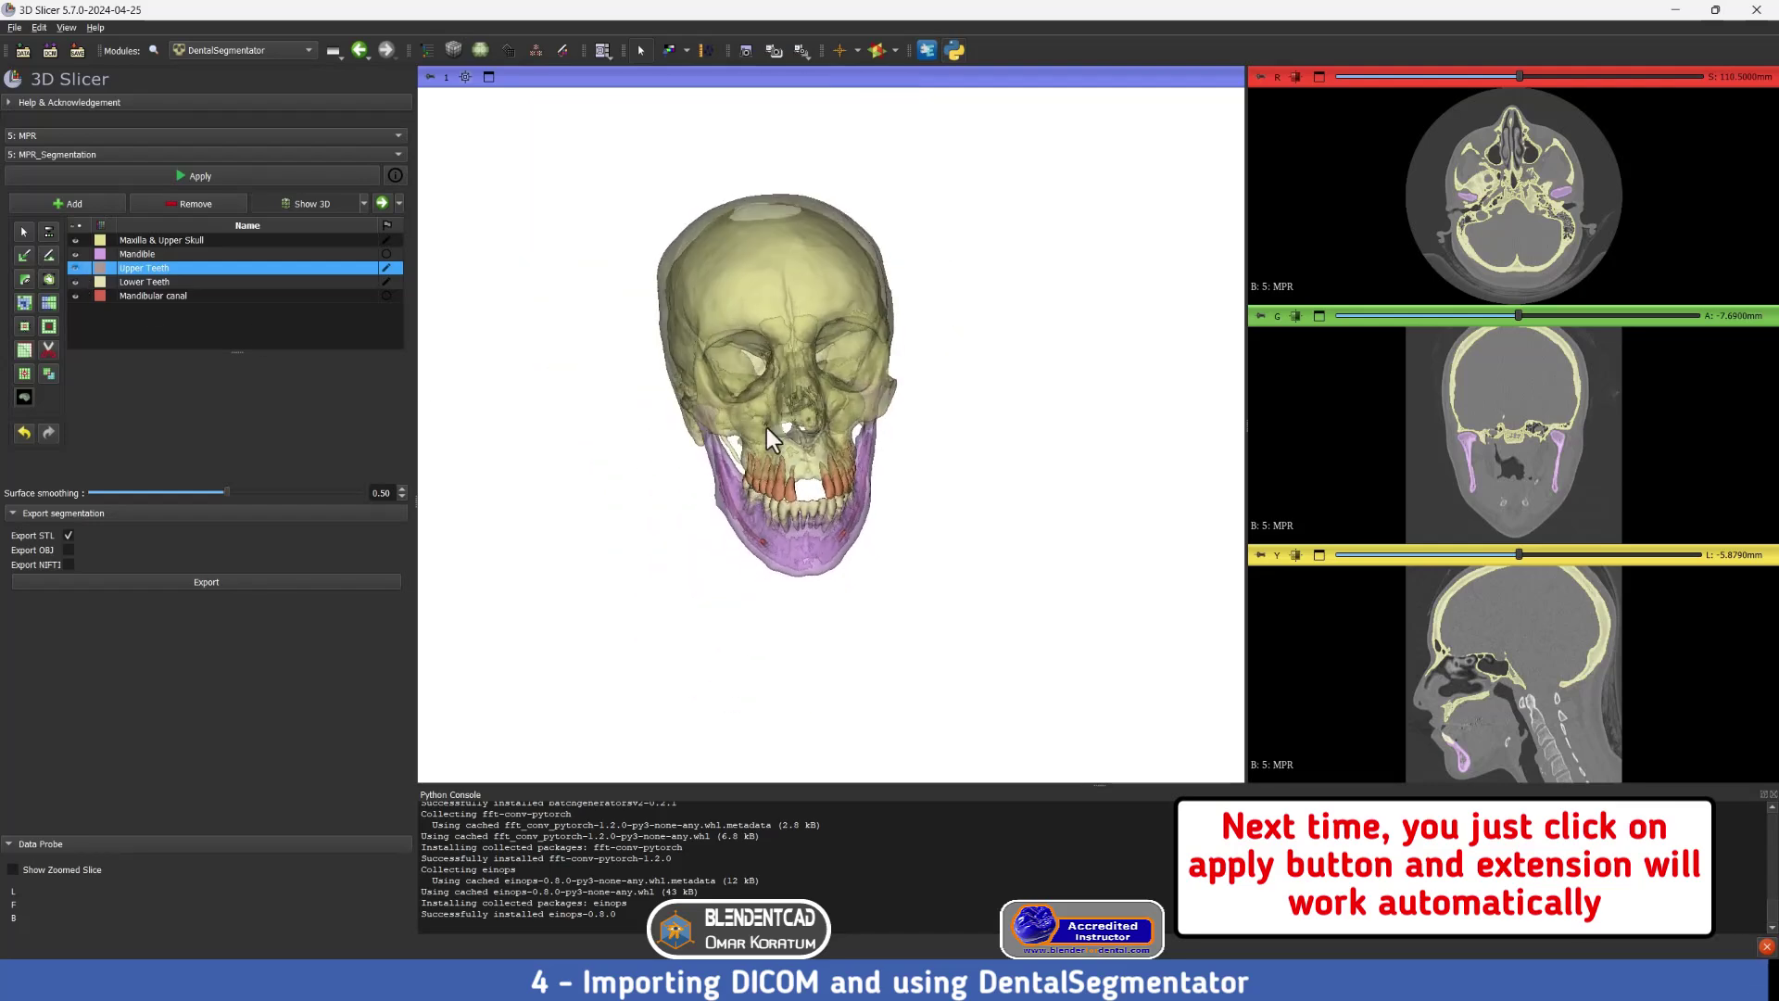